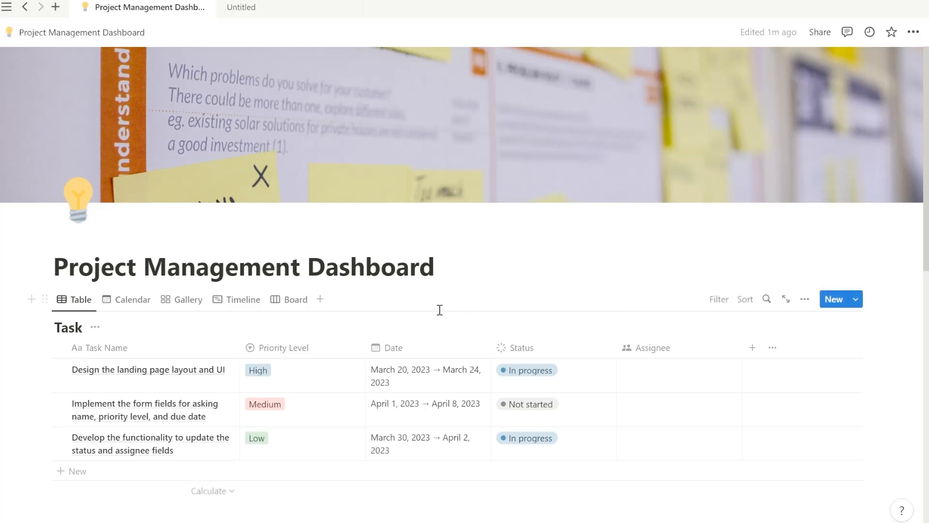
Cycle the tasks through gallery, calendar, timeline and board views, then back to table.
click(175, 304)
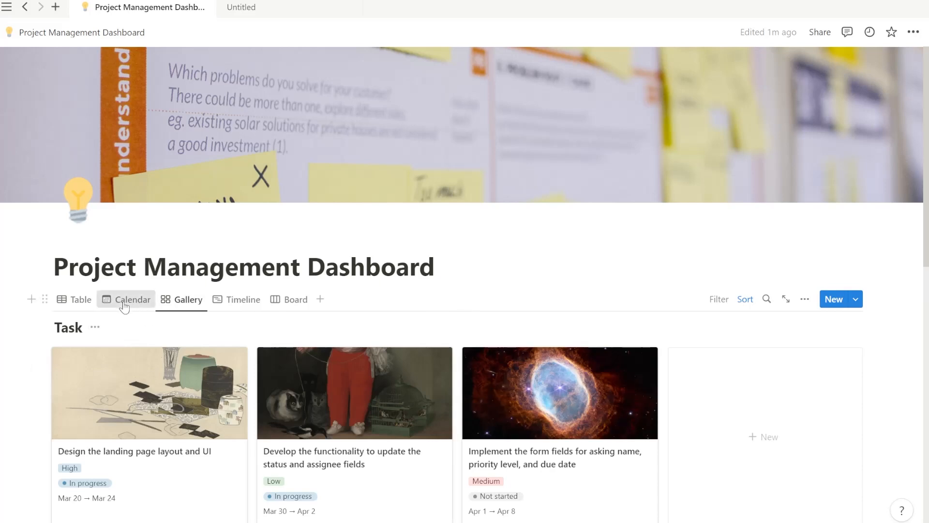
click(124, 304)
scroll(218, 323, down, 5)
scroll(218, 324, up, 3)
click(186, 175)
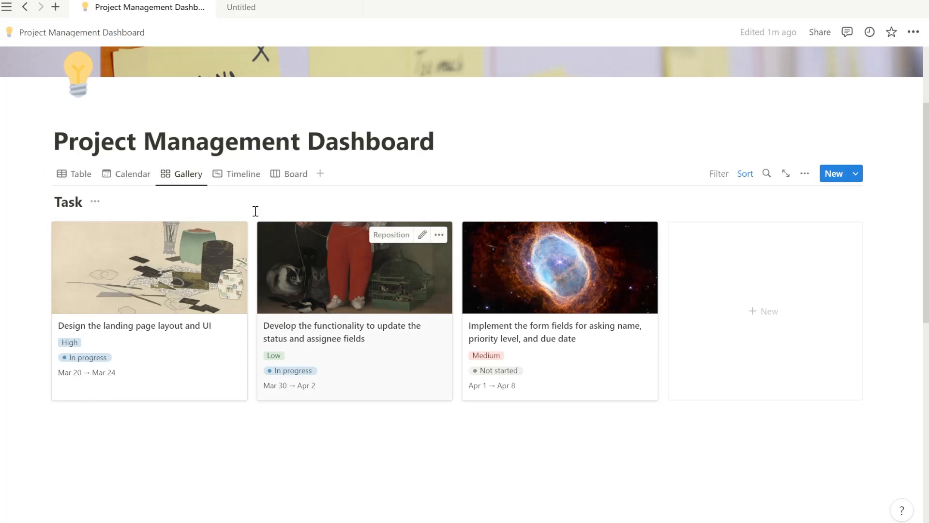
click(242, 176)
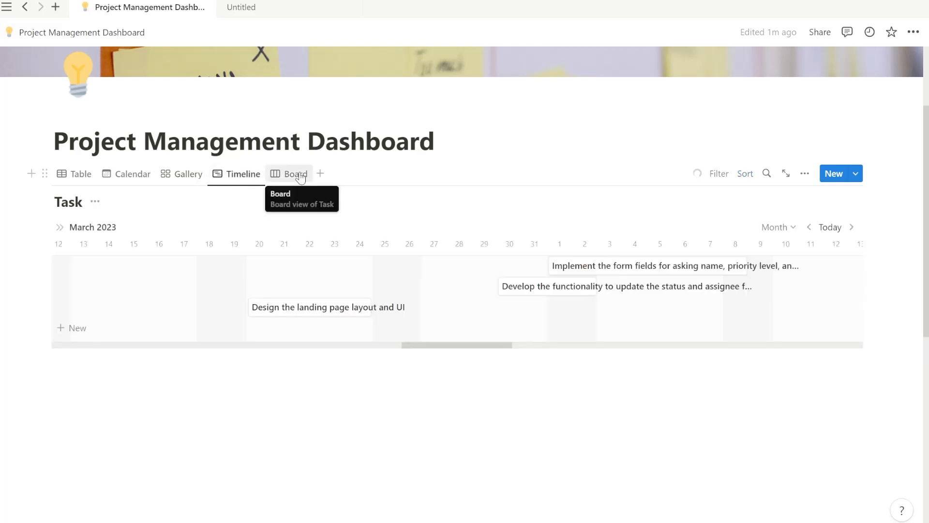
click(300, 177)
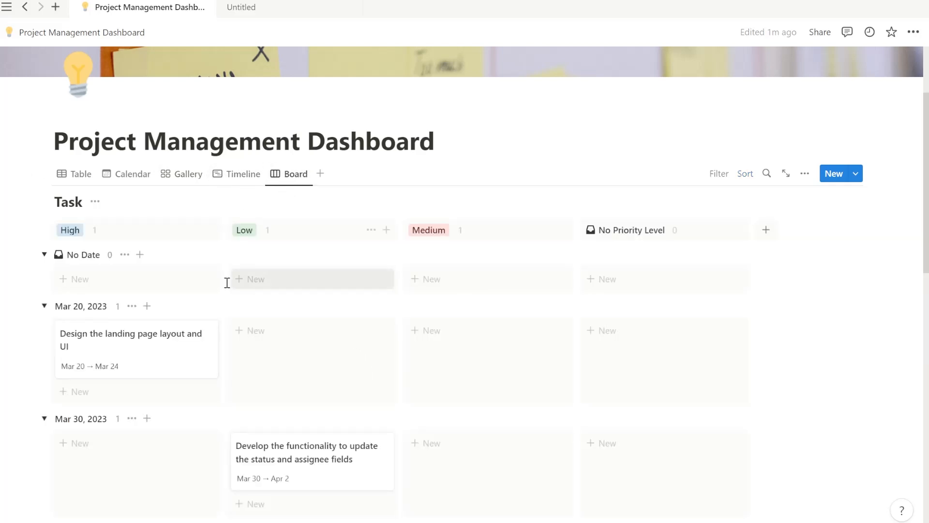
scroll(607, 361, down, 5)
scroll(311, 355, up, 7)
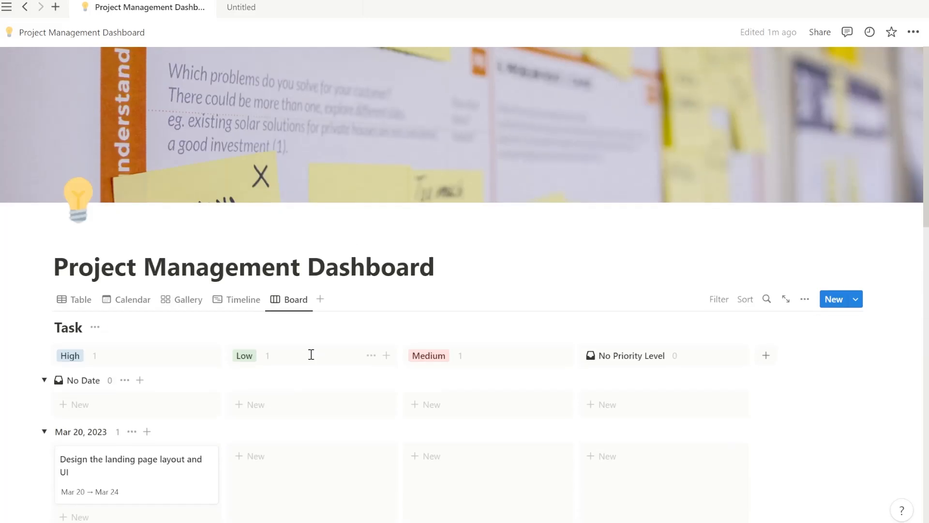
click(76, 300)
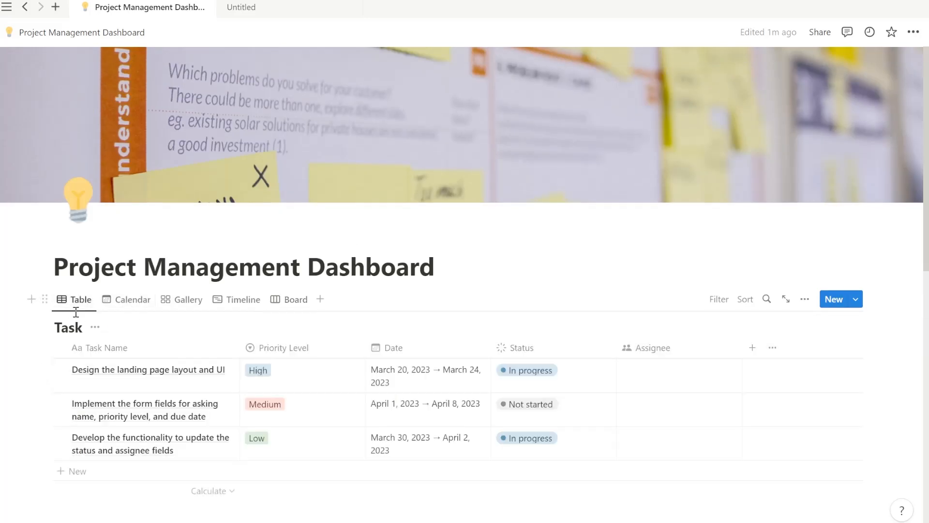
Title the new untitled page 'Task Dashboard' and start a slash command in its body.
click(250, 7)
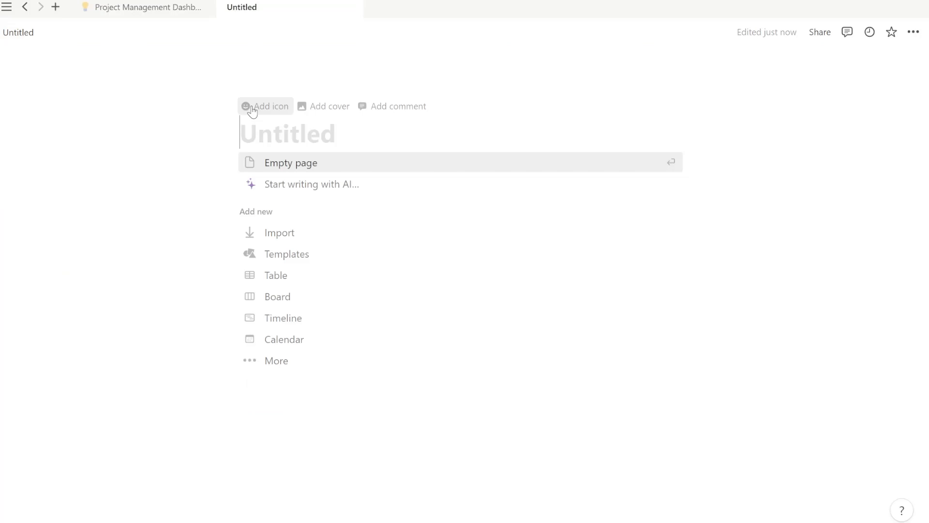
text(t)
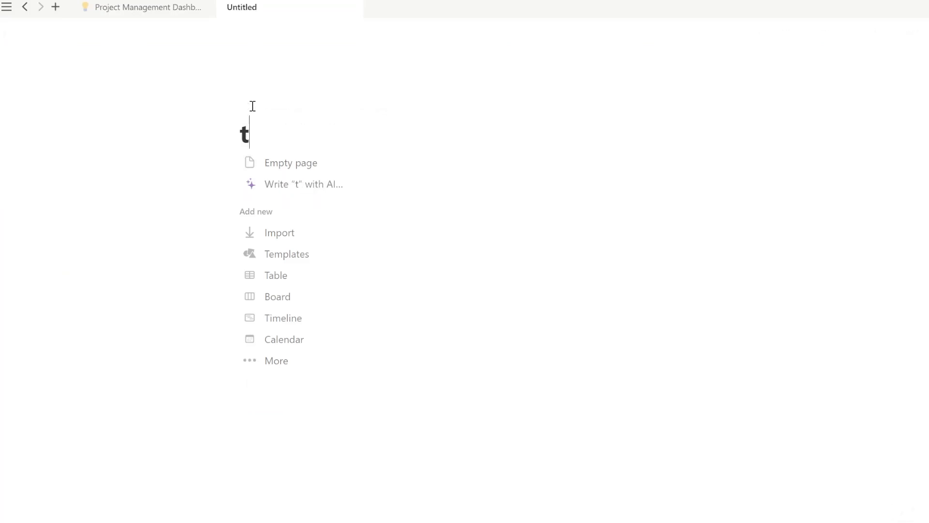
key(BackSpace)
text(Task N)
key(BackSpace)
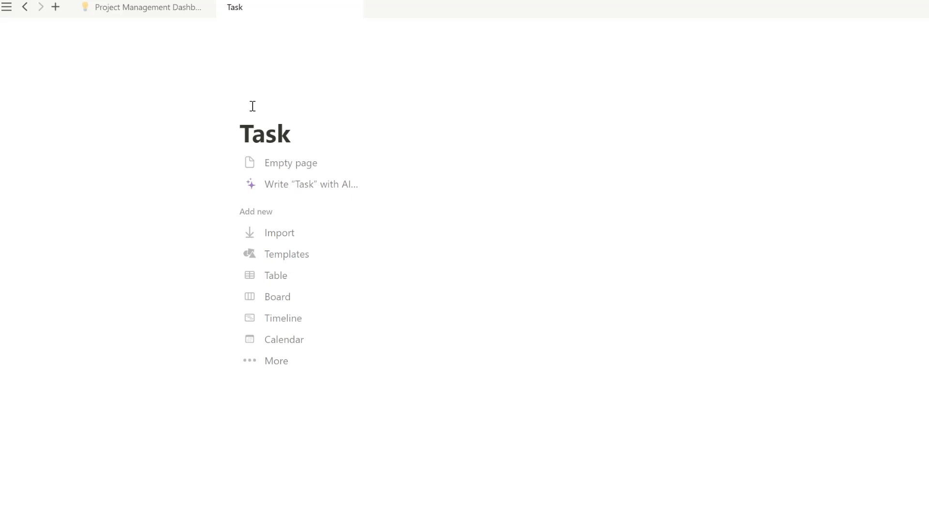
text(Dashboa)
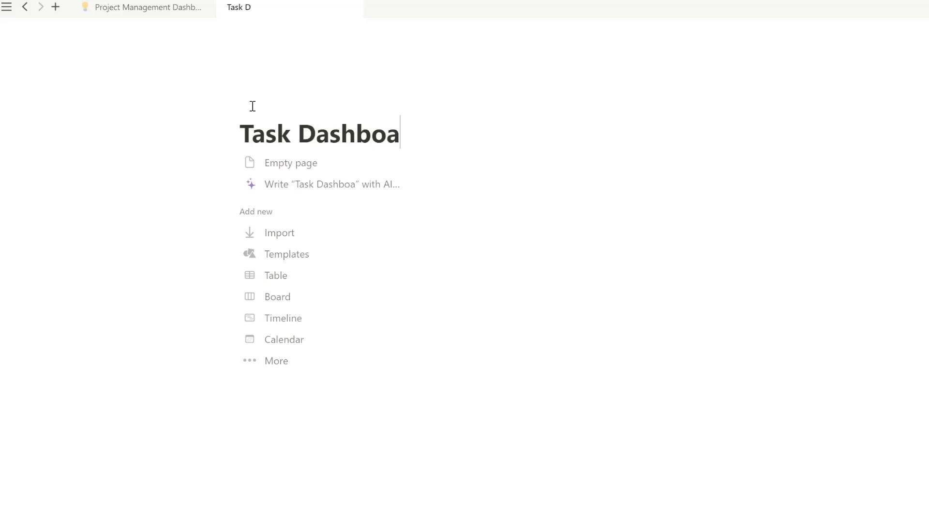
text(rd)
key(Return)
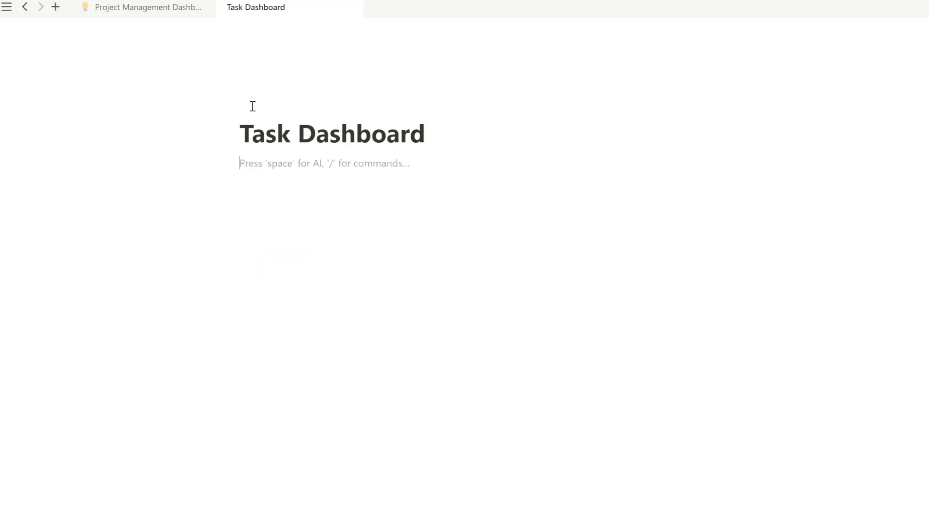
text(/t)
key(BackSpace)
Insert an inline table database from the '/dat' menu and name it 'Landing Page'.
text(dat)
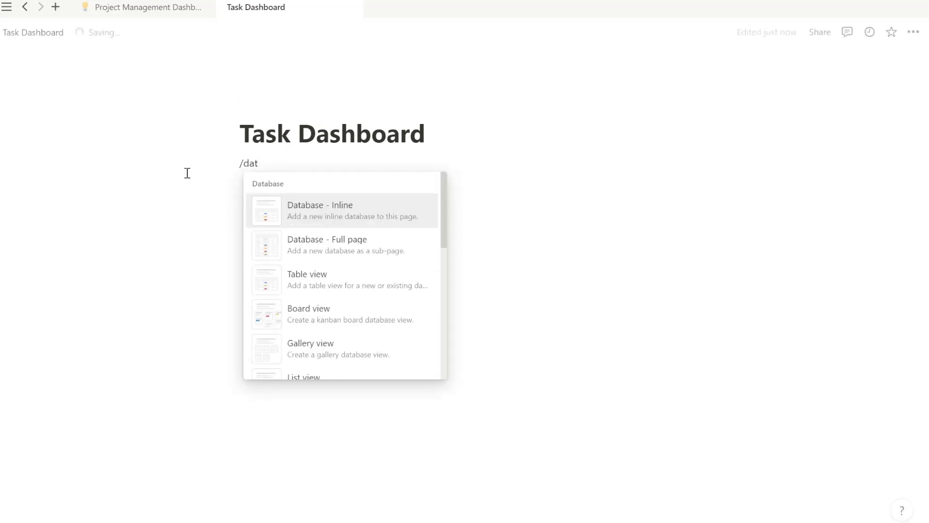
click(311, 213)
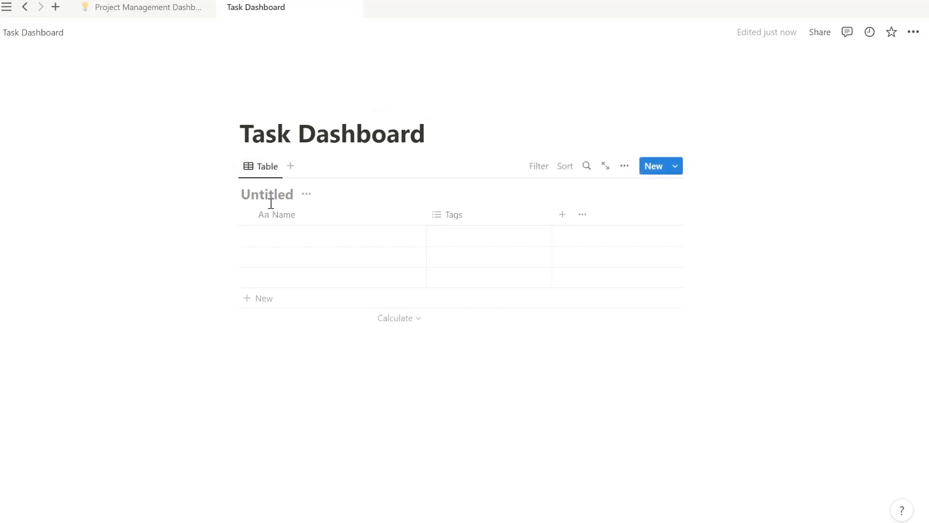
click(119, 14)
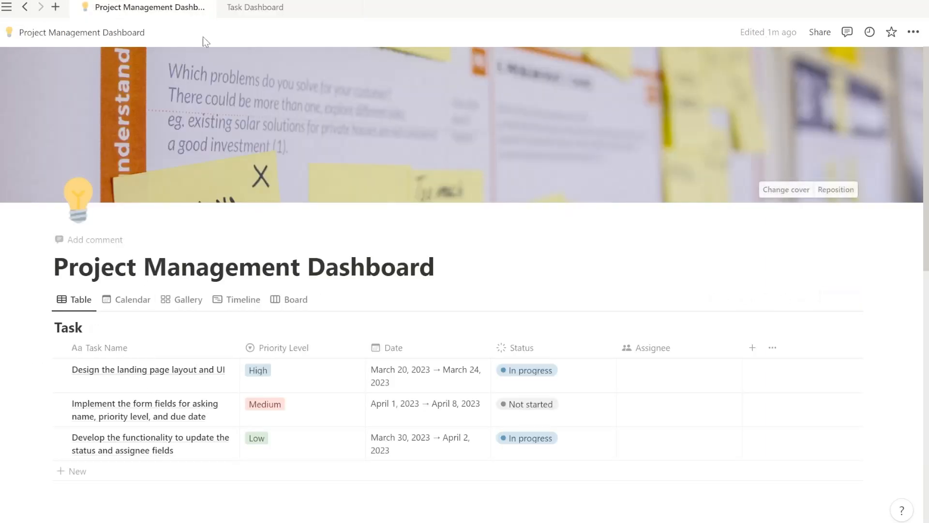
click(249, 11)
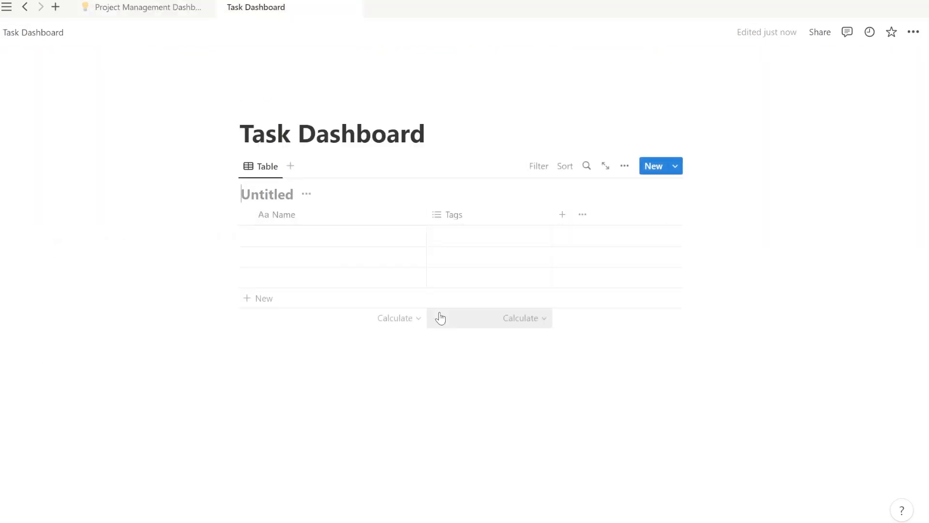
text(Landing Page)
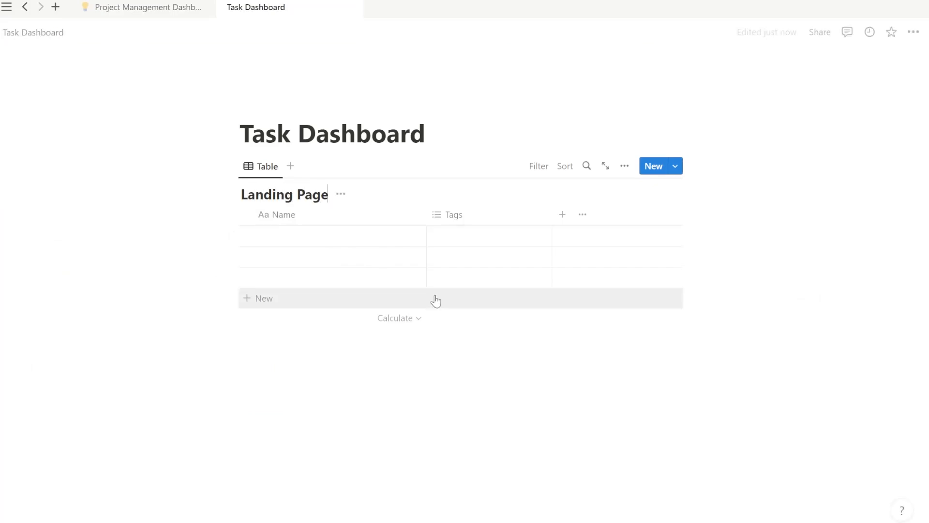
click(321, 224)
Rename the table's Name column to 'Task'.
key(ctrl+a)
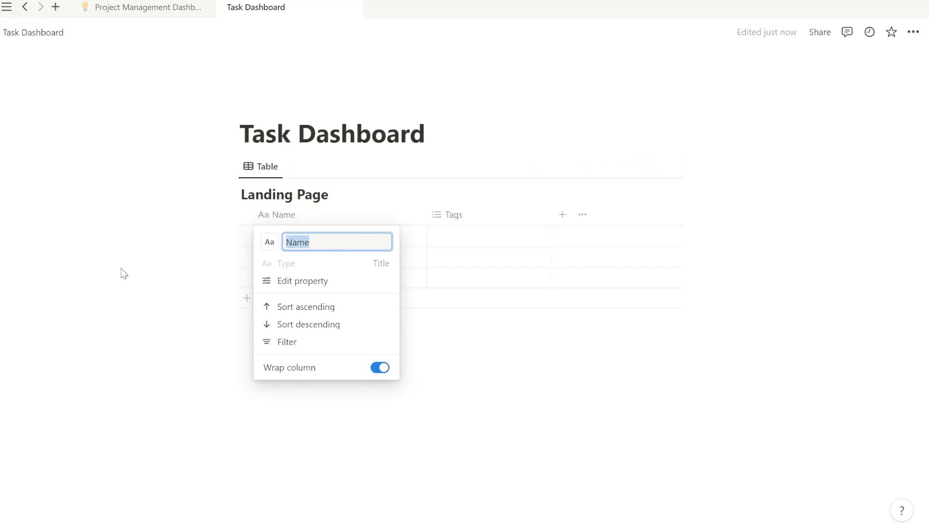
text(Task)
click(444, 327)
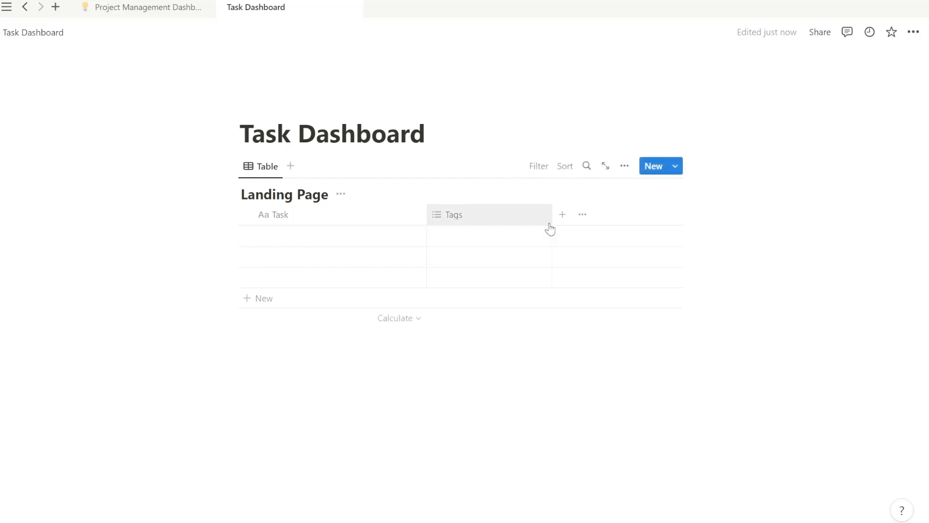
Begin renaming the Tags column, clearing a mistyped letter.
click(486, 224)
text(T)
key(BackSpace)
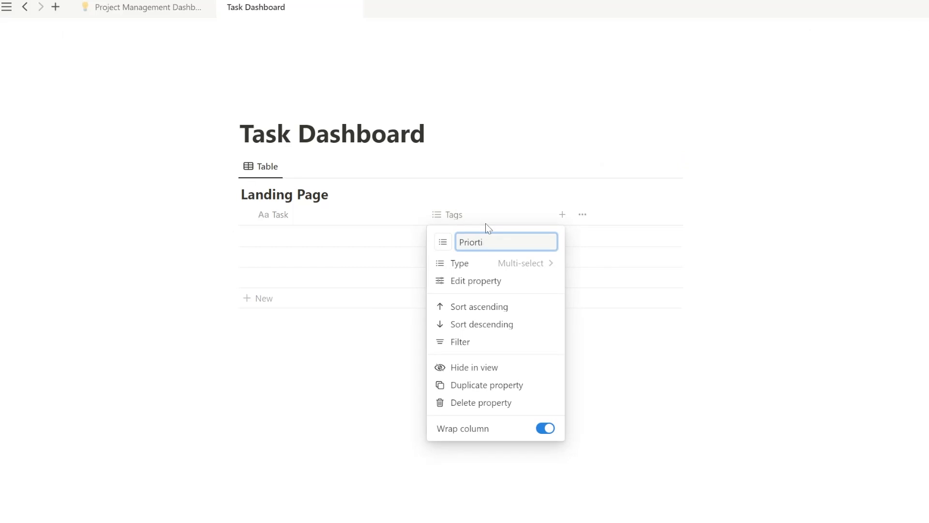
Name the column 'Priority' and make it a single-select property.
text(Priority)
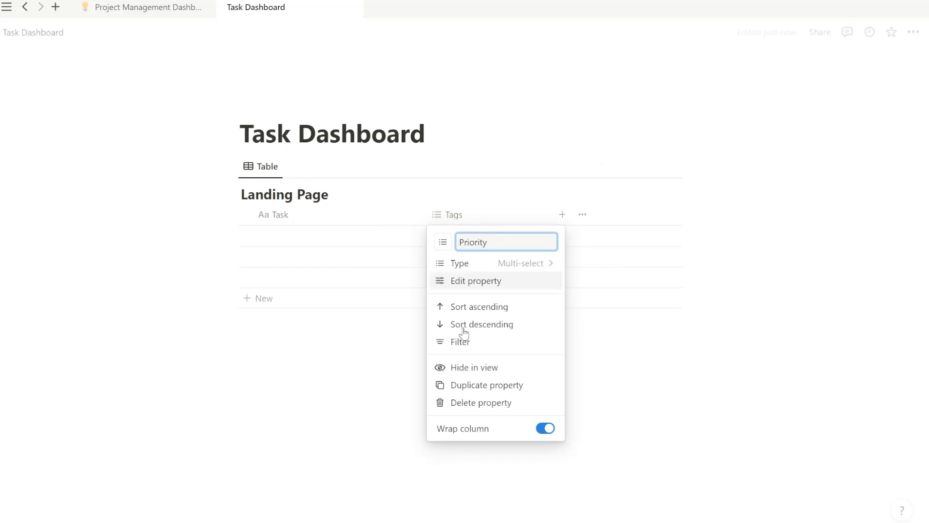
click(506, 262)
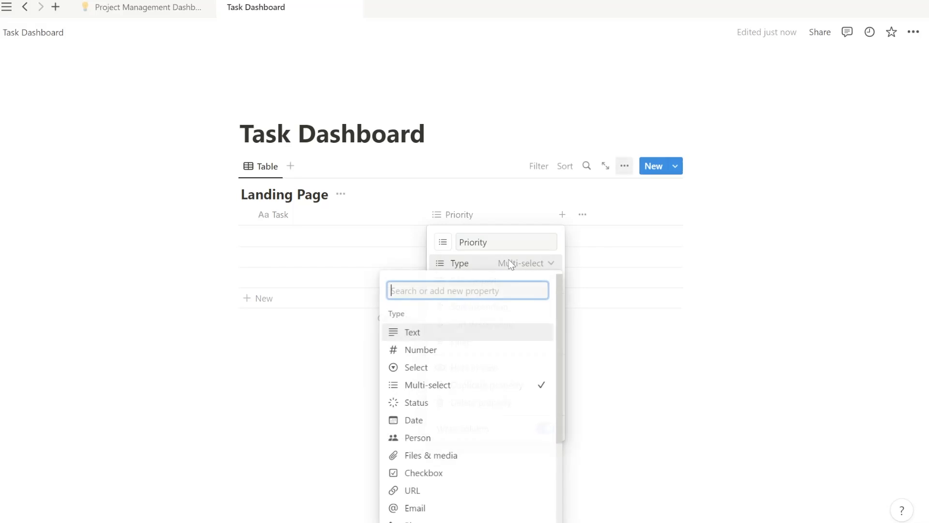
click(458, 369)
click(460, 213)
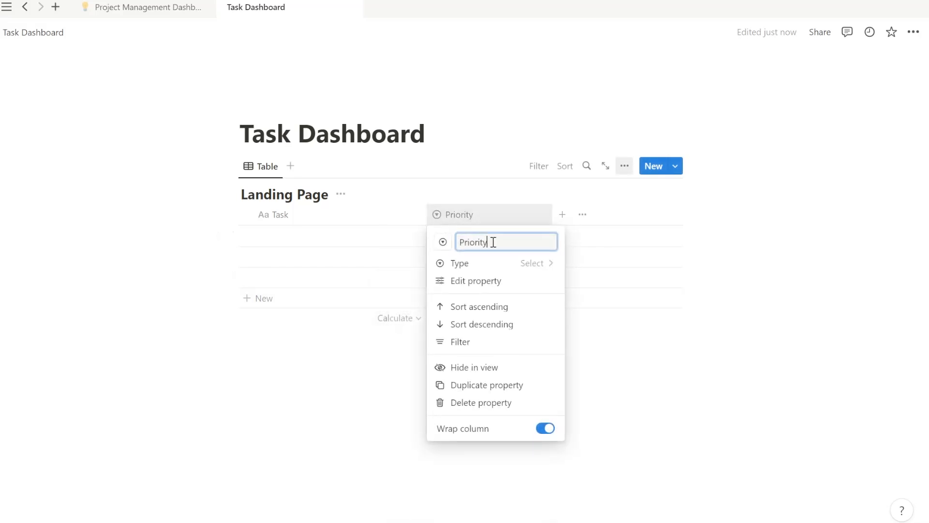
click(497, 279)
Add a red 'High' option to Priority.
click(538, 288)
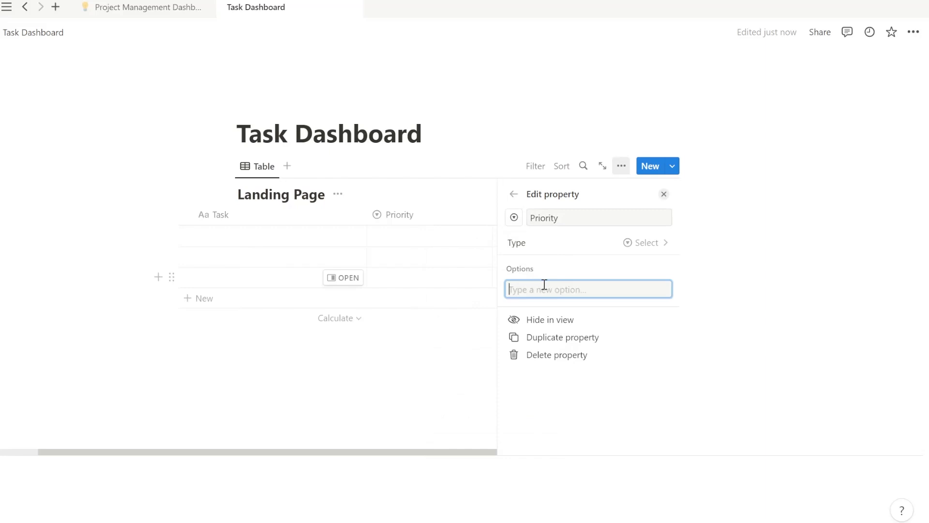
text(High)
key(Return)
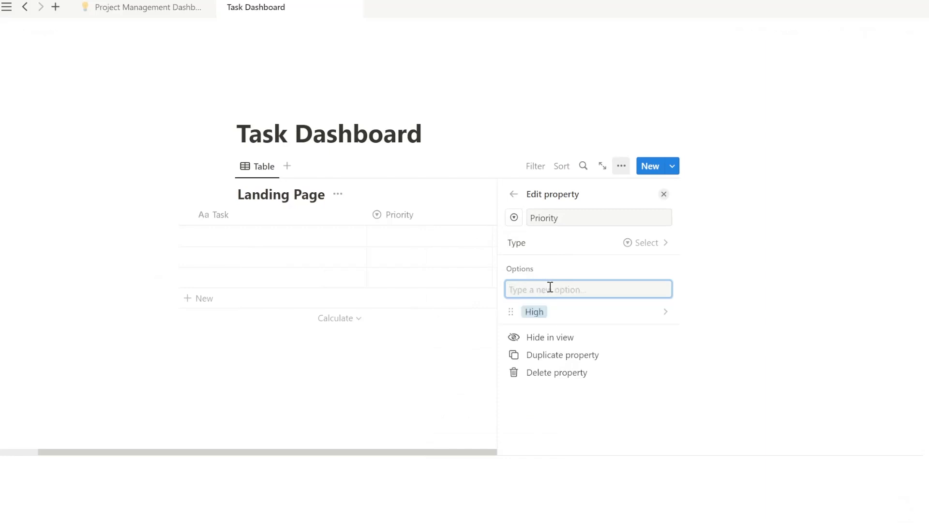
click(515, 312)
click(569, 290)
click(584, 312)
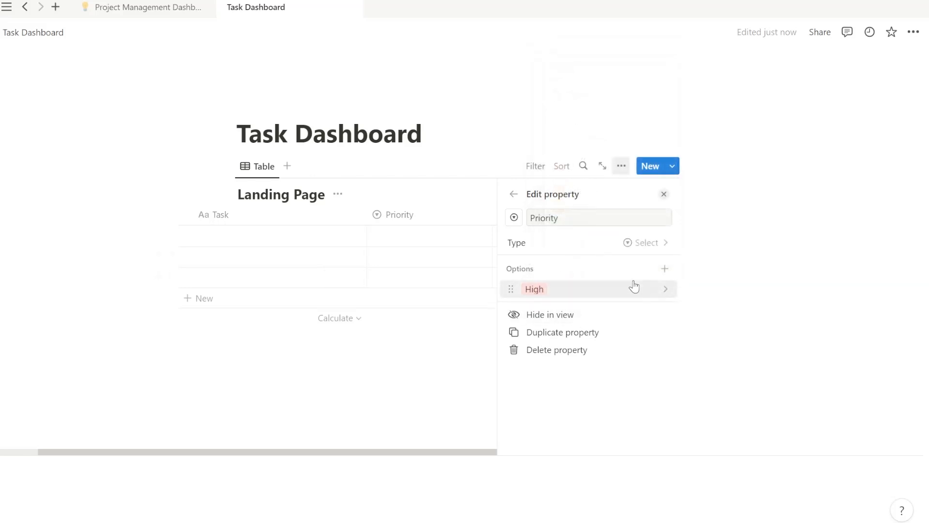
Add a green 'Low' option to Priority.
click(664, 269)
text(Low)
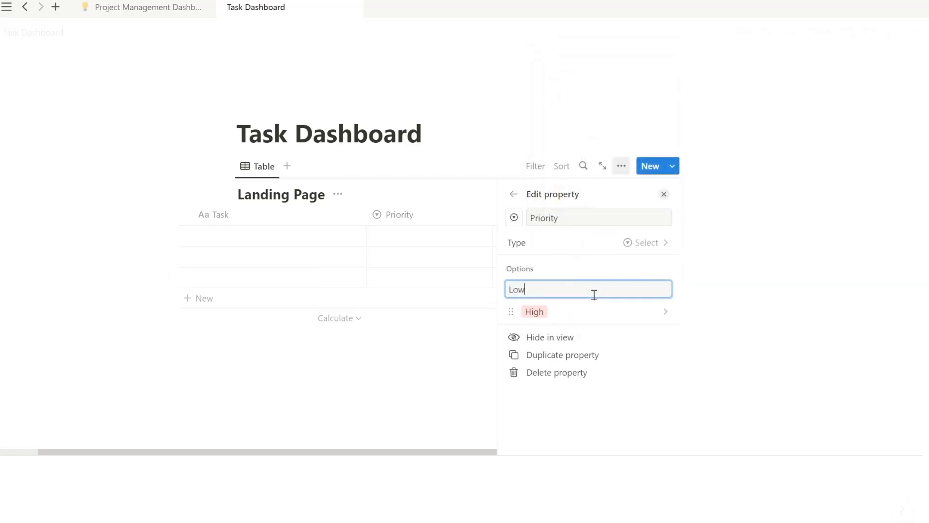
key(Return)
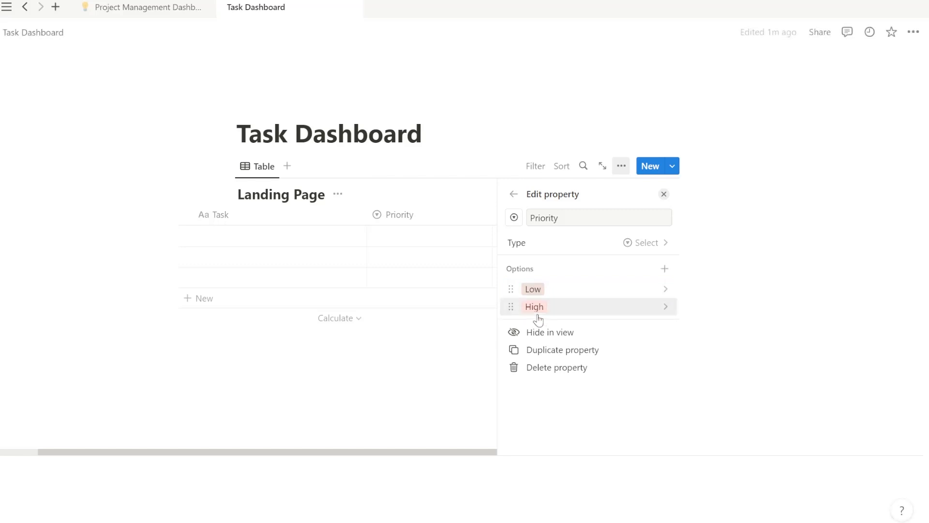
click(513, 289)
click(576, 447)
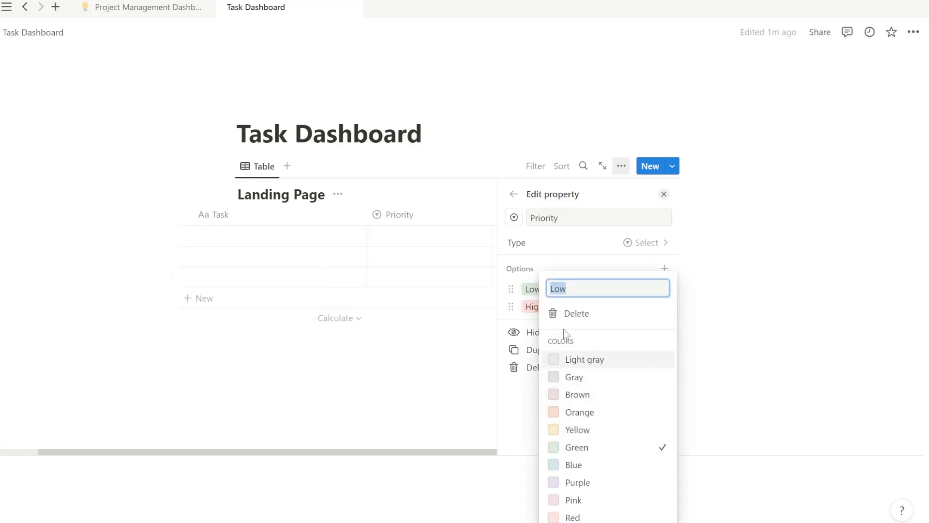
click(670, 271)
Add a 'Medium' option and close the property settings.
click(666, 269)
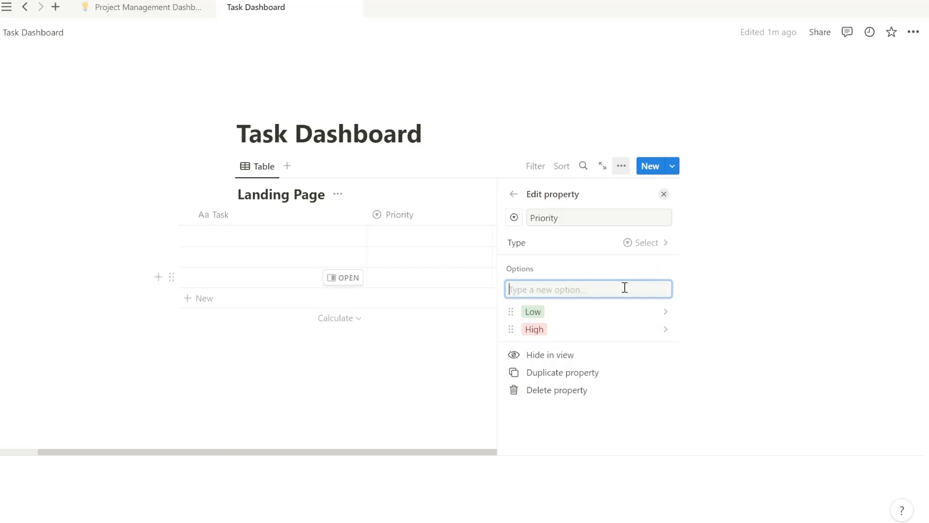
text(Medium)
key(Return)
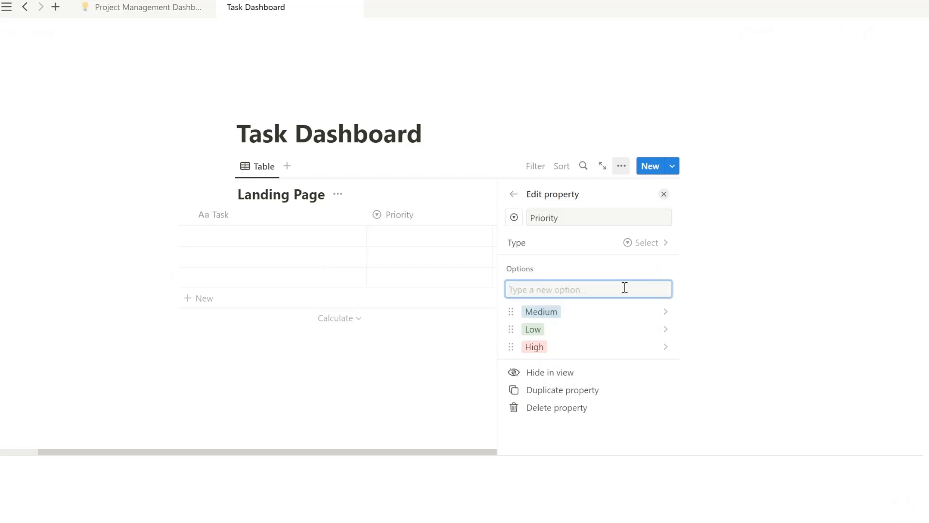
click(457, 186)
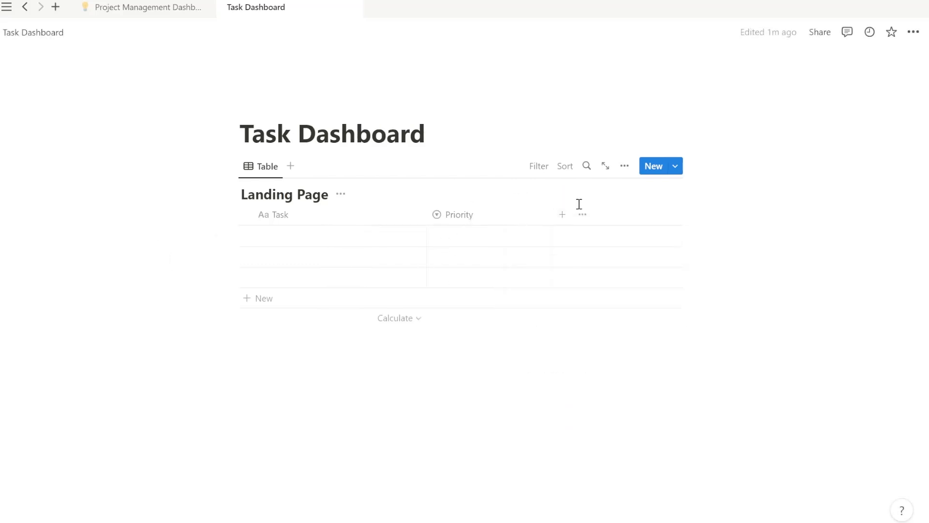
Search the view's existing properties for a Due Date, then close the view options.
click(587, 222)
text(Due Date)
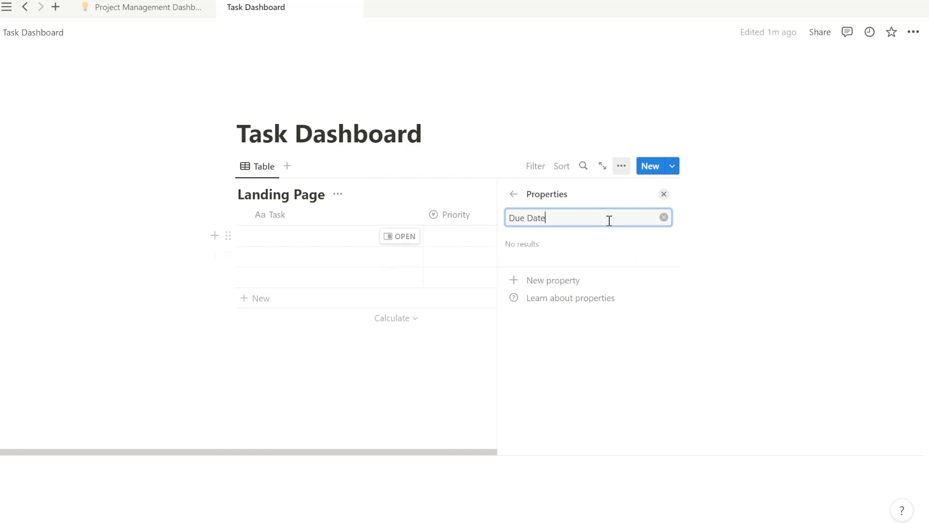
key(Return)
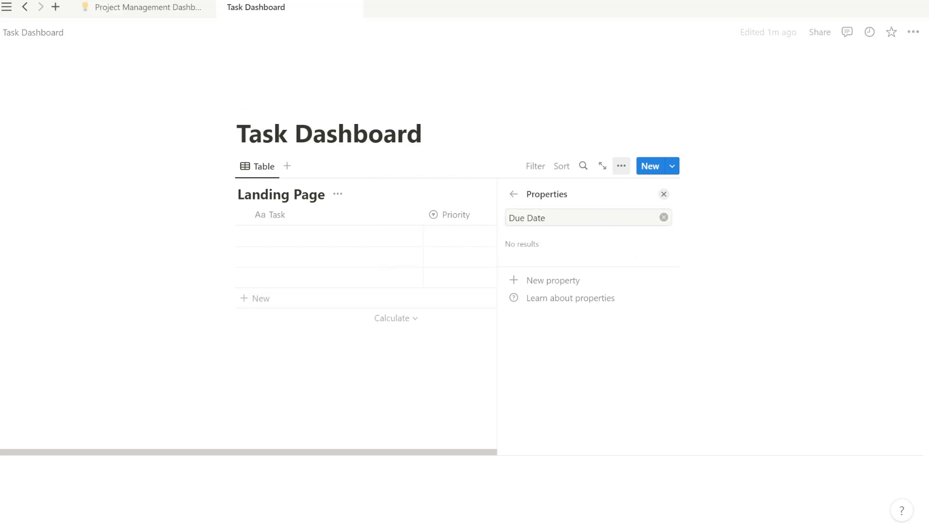
click(587, 239)
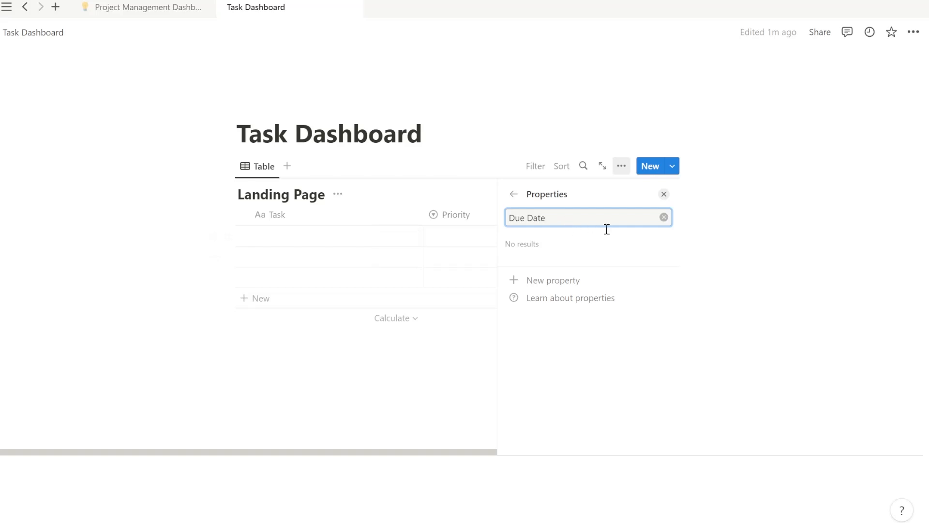
click(513, 194)
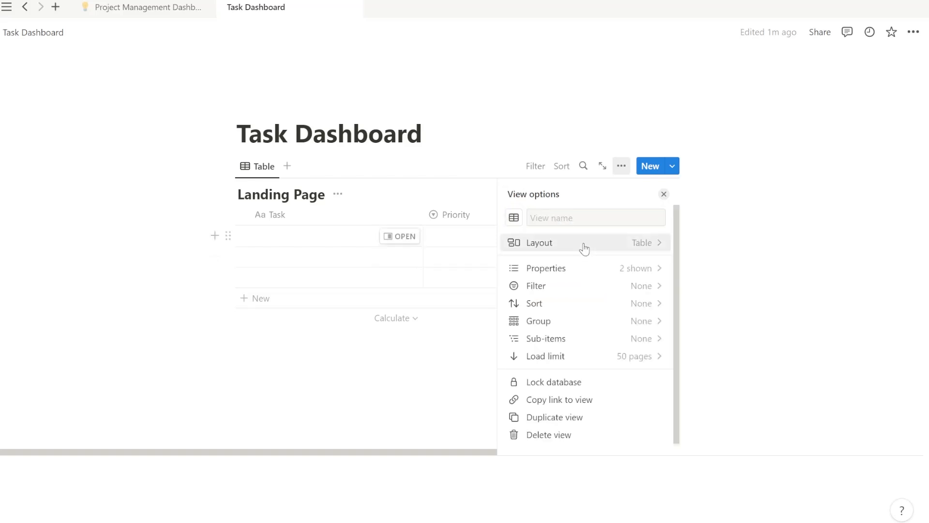
click(477, 193)
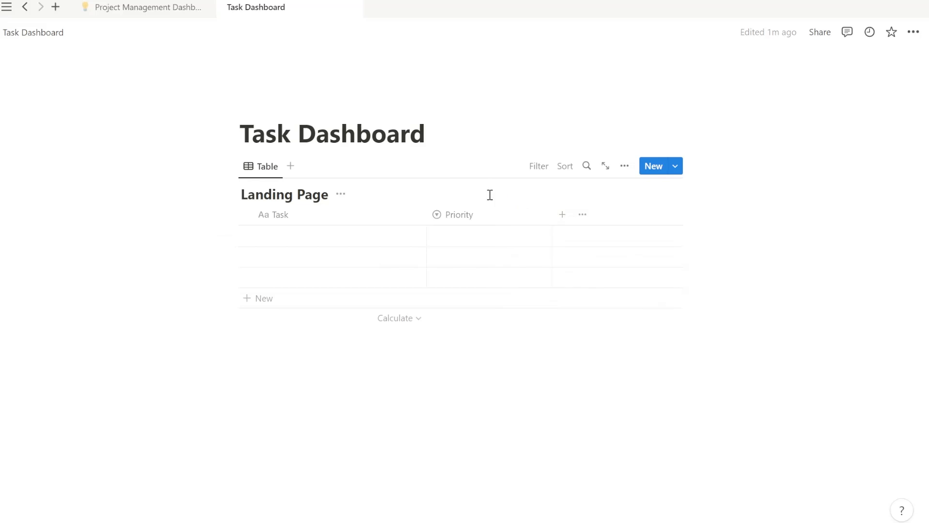
Add a new Date property named 'Due Date' to the table.
click(562, 214)
text(Due Dayr)
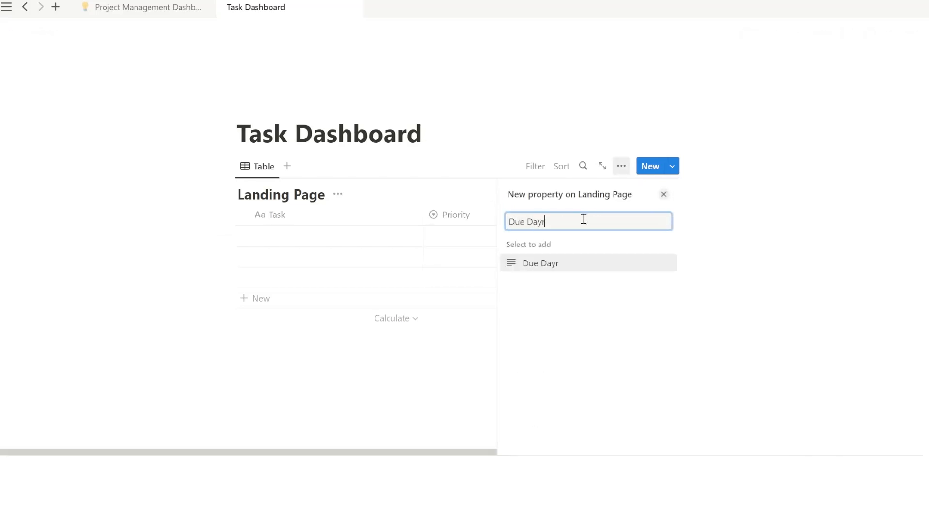
key(Return)
click(583, 219)
key(BackSpace)
key(BackSpace)
text(te)
click(648, 242)
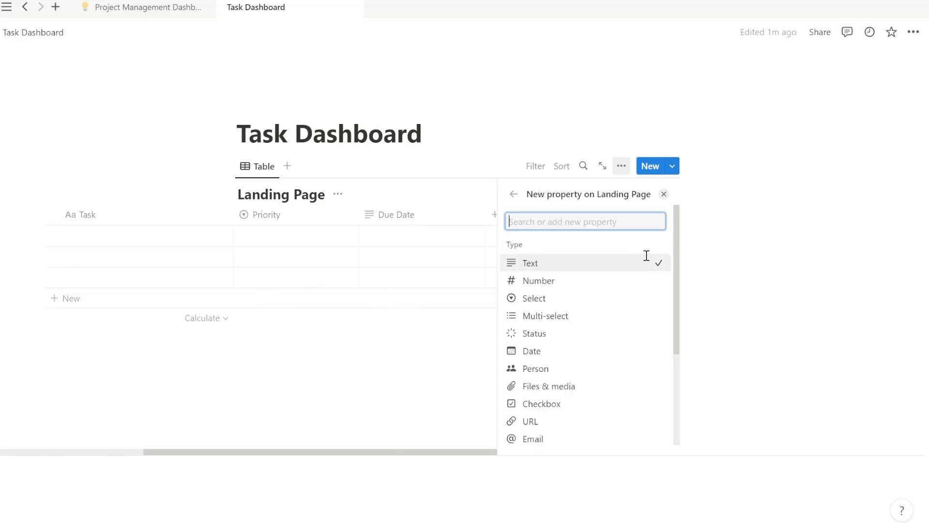
click(568, 359)
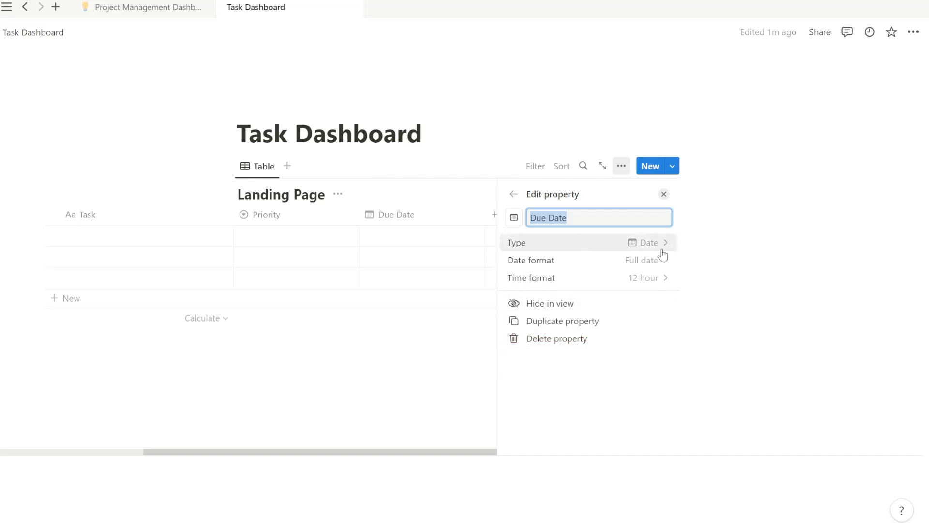
click(515, 196)
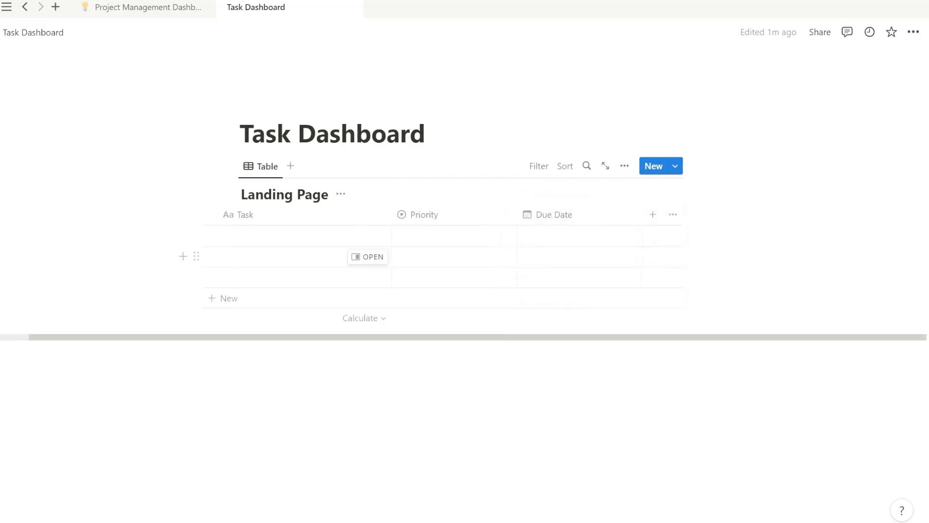
Add a Status property column to the table.
click(653, 214)
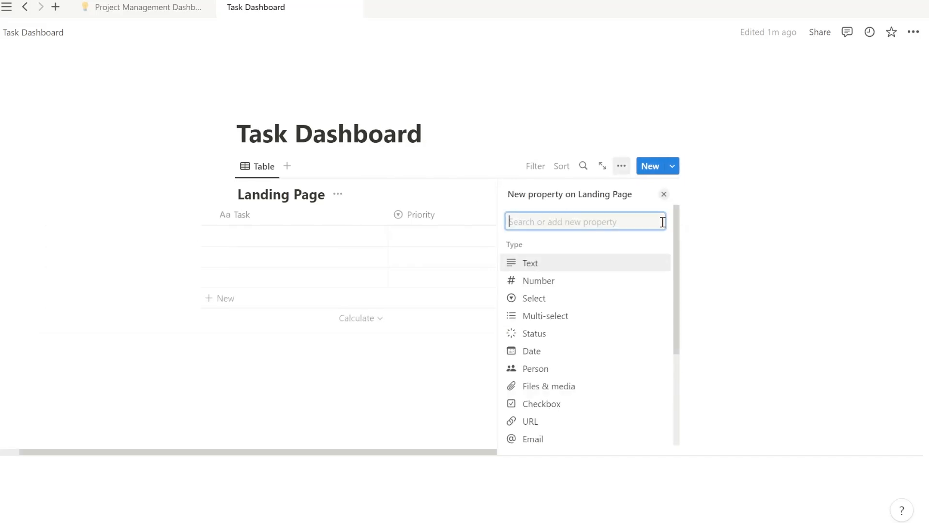
click(549, 334)
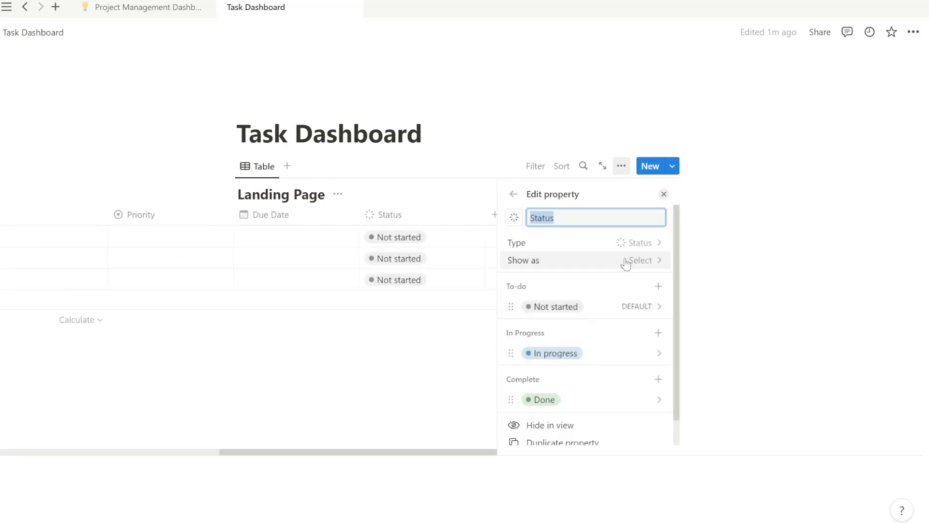
click(468, 198)
click(467, 198)
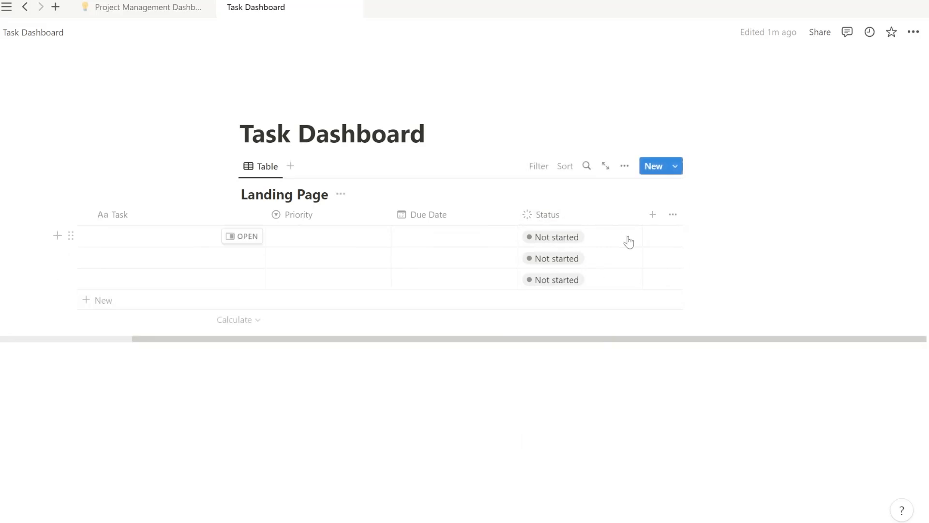
Add a Person property, then delete it from its column menu.
click(652, 214)
click(549, 378)
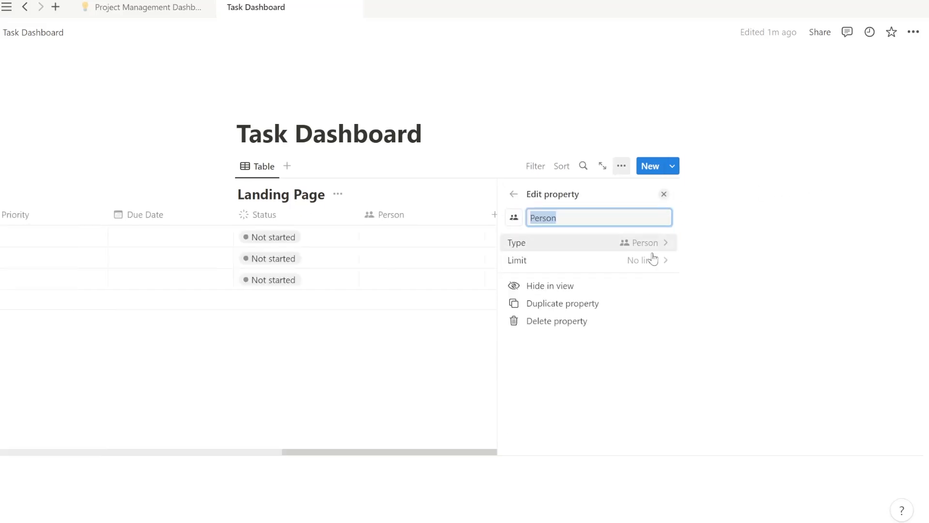
click(493, 195)
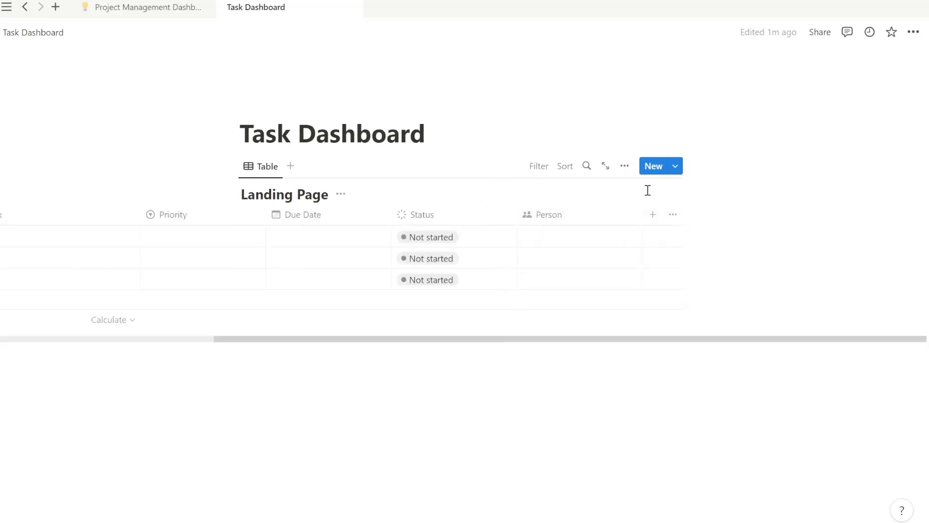
click(594, 216)
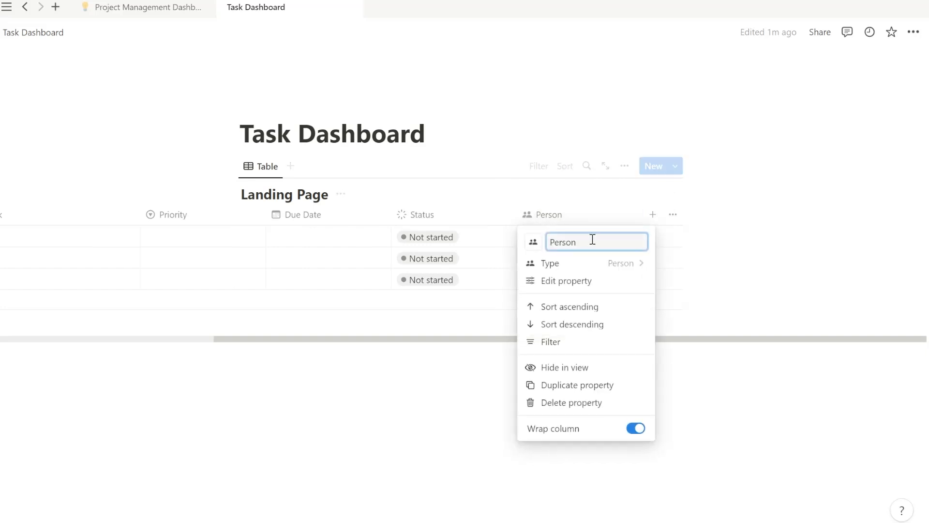
click(587, 405)
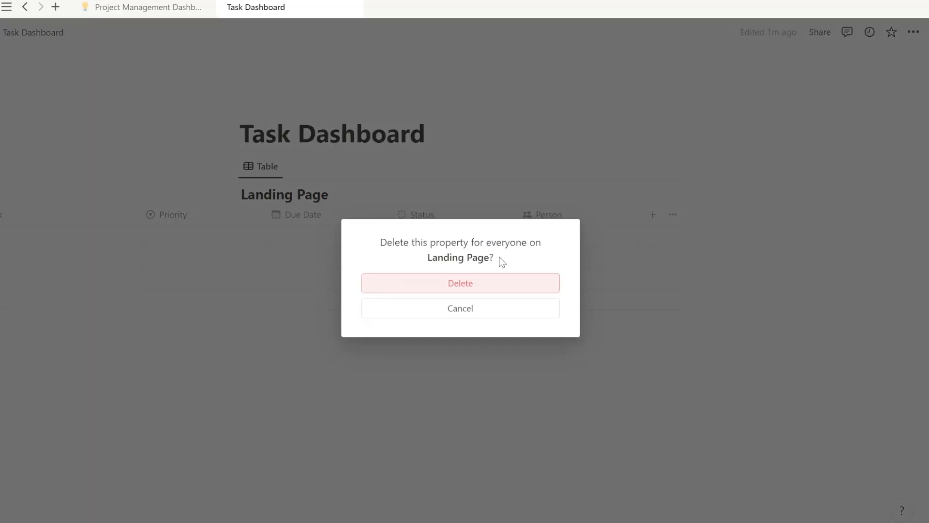
click(506, 289)
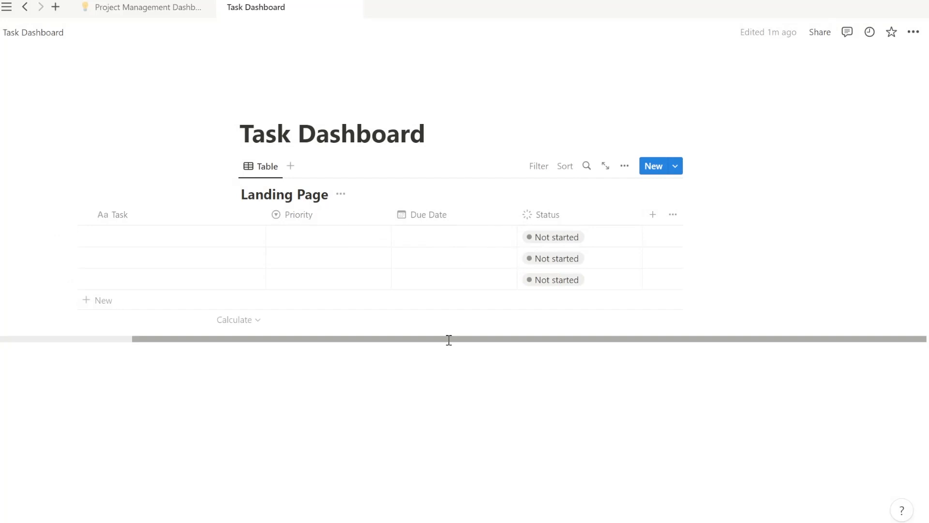
drag(449, 340, 176, 352)
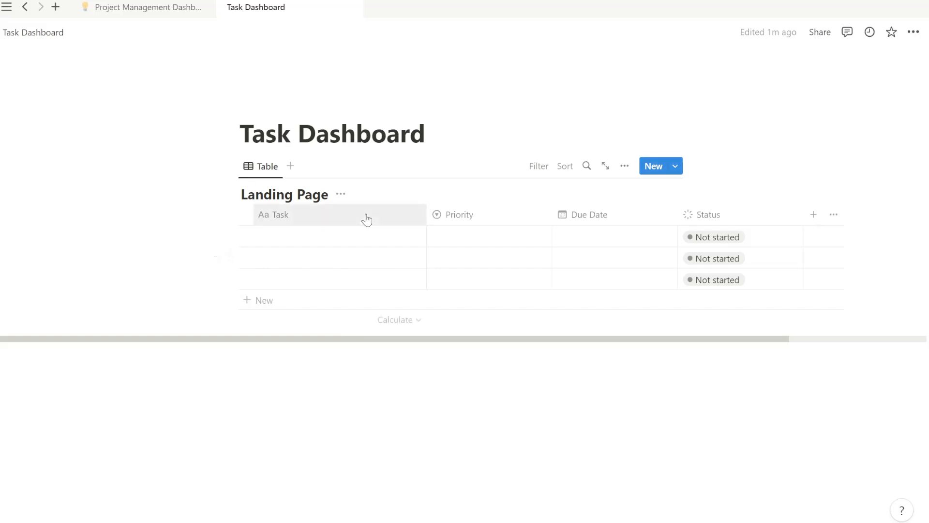
Name the three tasks: landing page layout and UI design, form fields, and status/assignee functionality.
click(357, 238)
text(Design the landing page layout and UI)
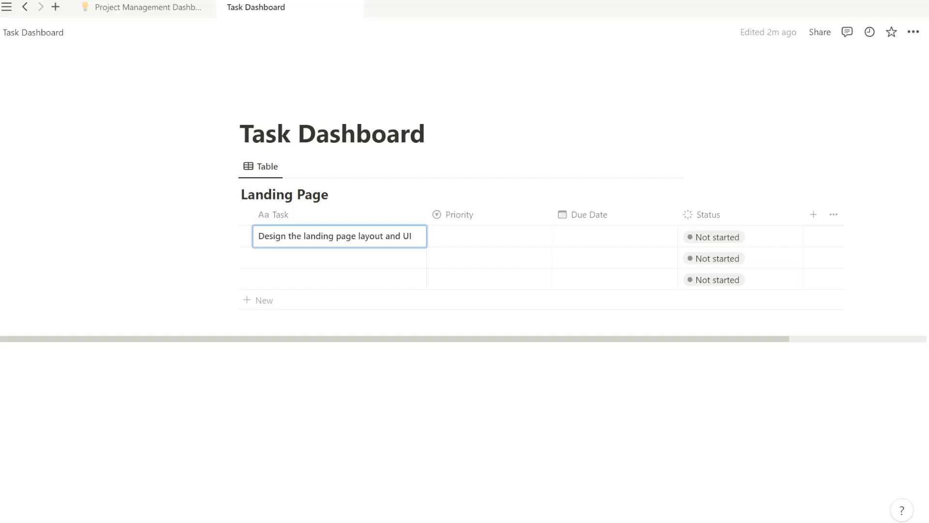
click(307, 265)
text(Implement the form fields for asking name, priority level, and due date)
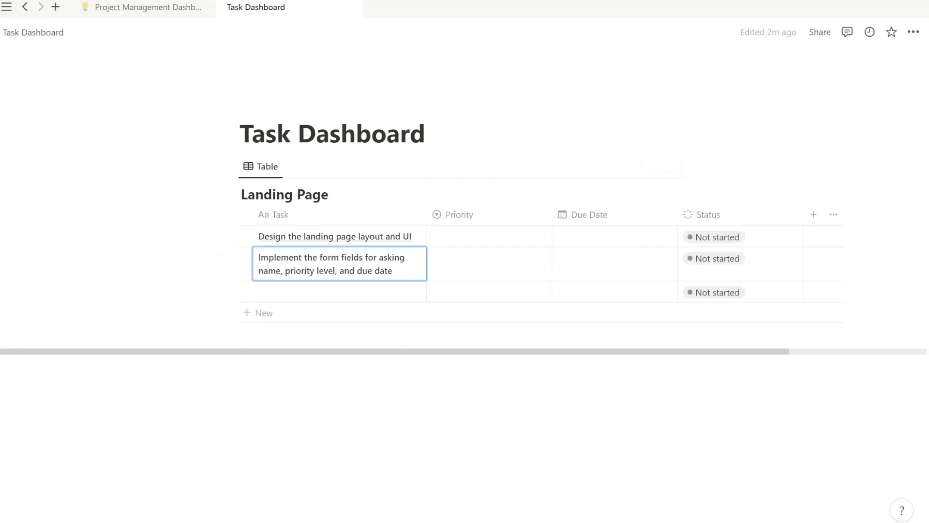
click(313, 293)
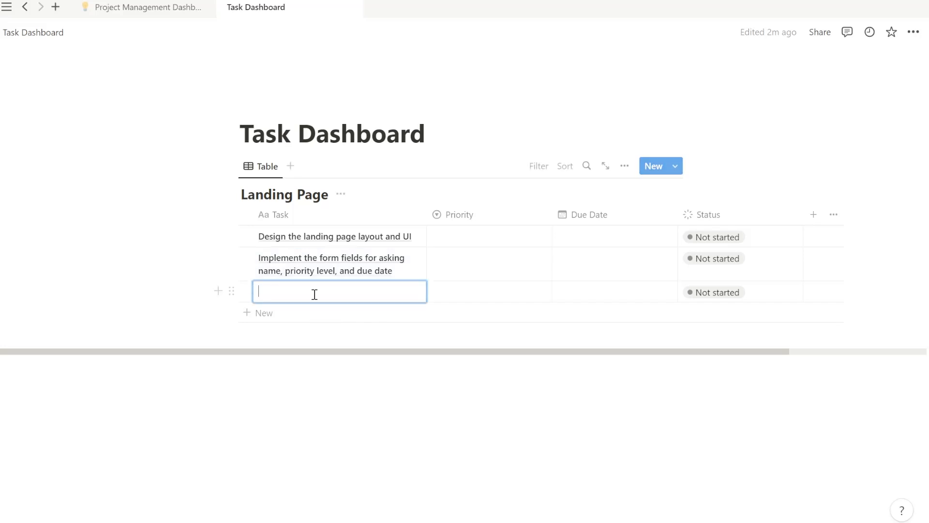
text(Develop the functionality to update the status and assignee fields)
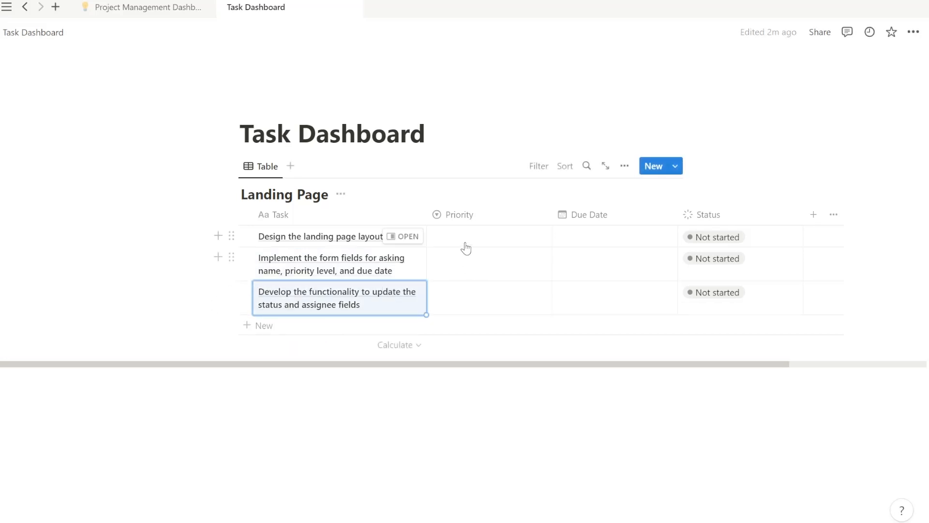
Set the three tasks' priorities to Medium, Low and High.
click(467, 238)
click(483, 283)
click(479, 265)
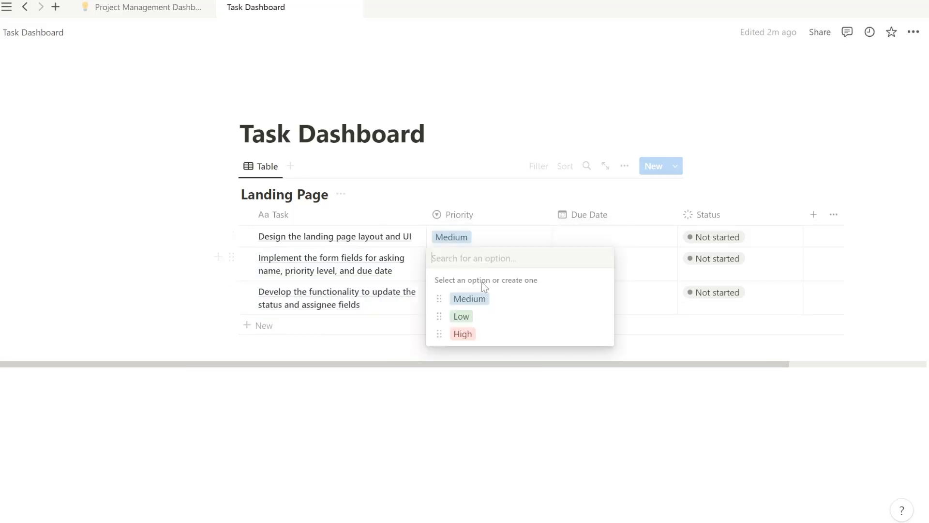
click(460, 314)
click(447, 296)
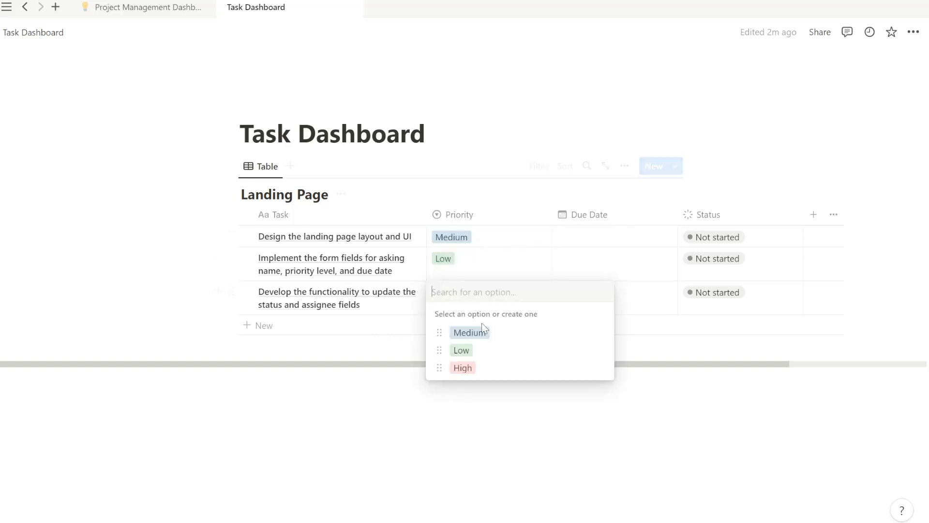
click(465, 367)
click(525, 191)
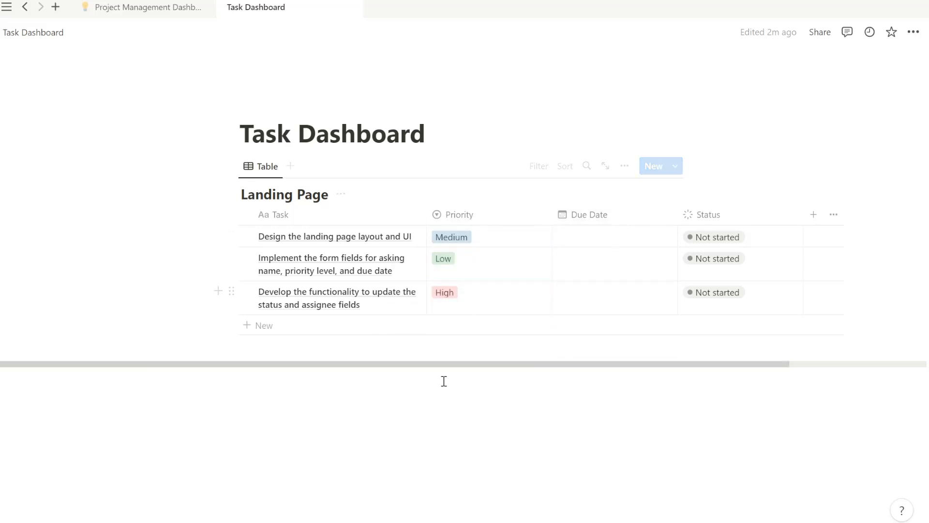
Give the first task a due date range of March 15–23, 2023.
click(595, 237)
click(698, 441)
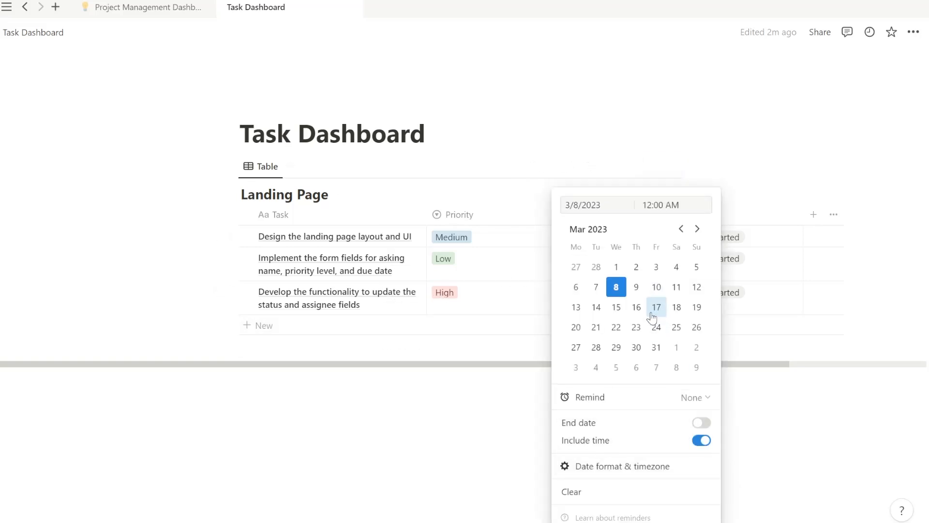
click(701, 440)
click(701, 423)
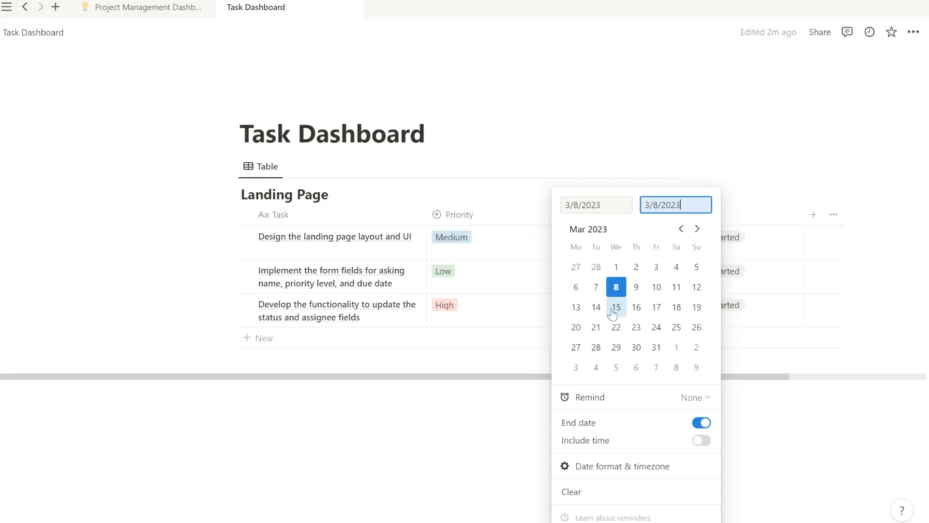
click(576, 307)
click(676, 310)
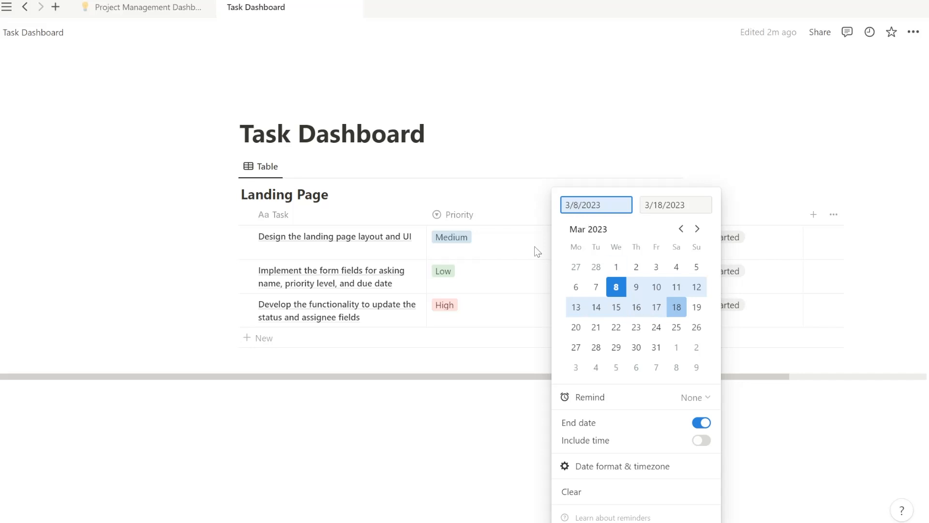
key(BackSpace)
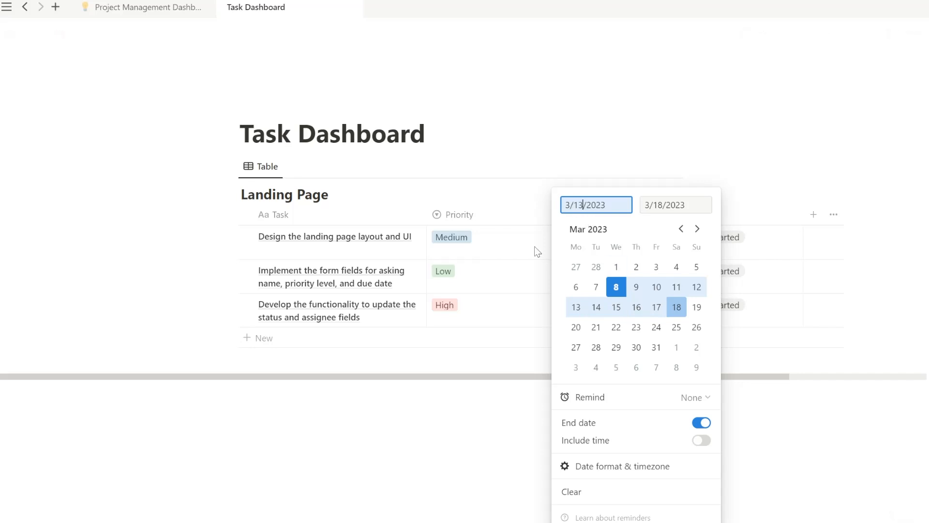
key(Return)
click(697, 309)
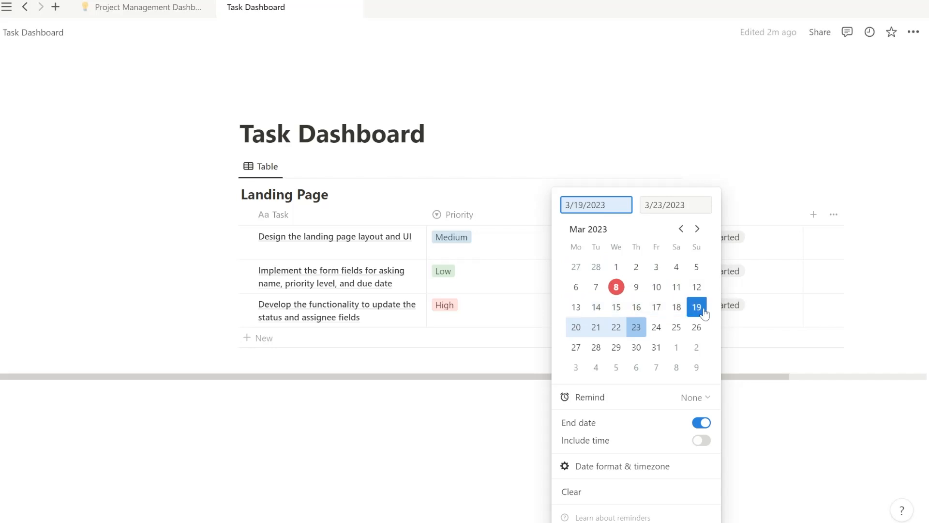
click(635, 311)
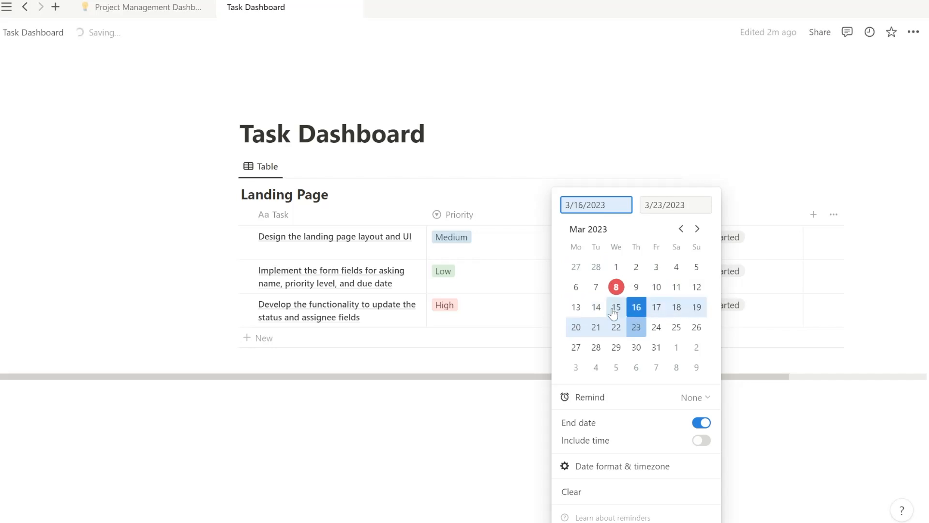
click(613, 307)
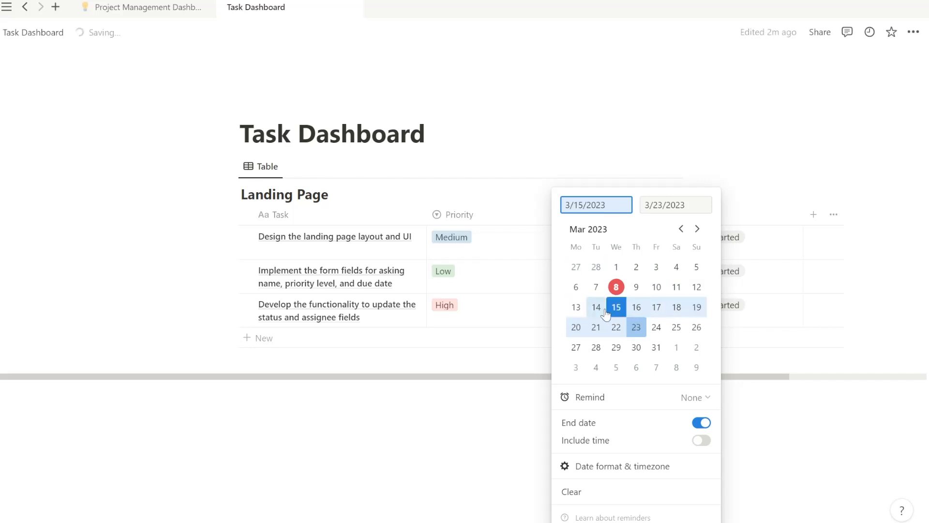
click(532, 325)
Give the second task a due date range of March 15–18.
click(622, 282)
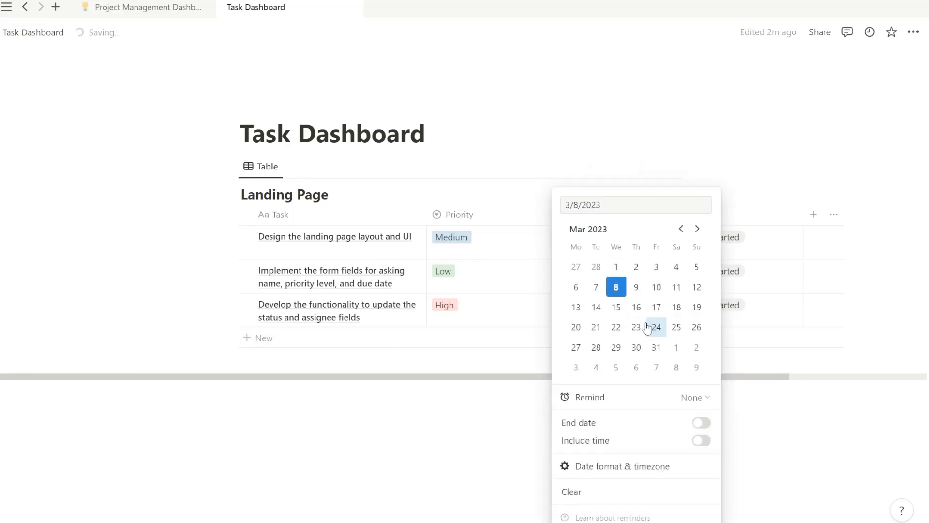
click(616, 307)
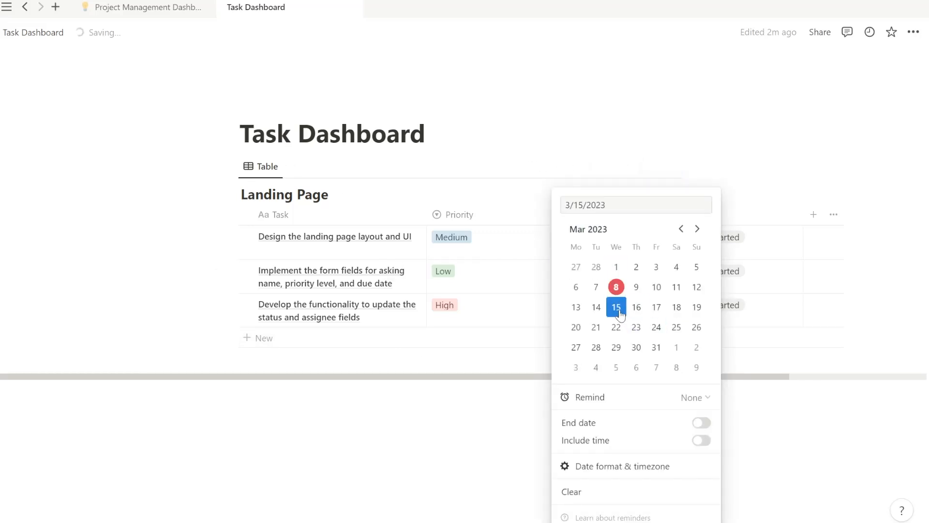
click(701, 422)
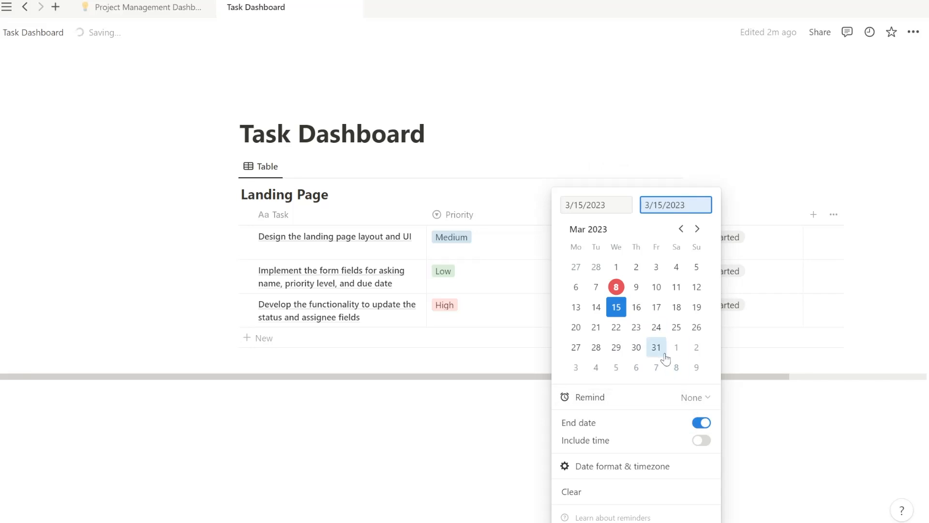
click(678, 313)
click(751, 210)
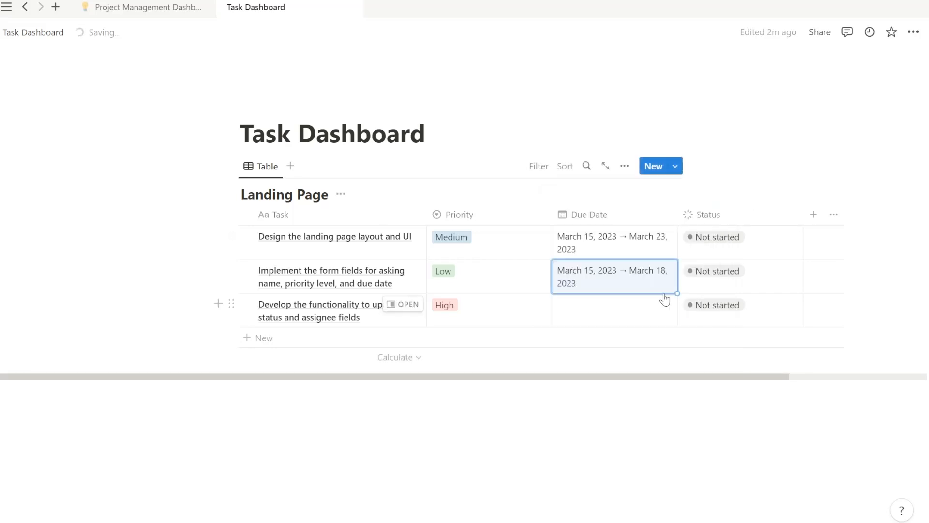
Give the third task a due date range of March 24–30.
click(641, 308)
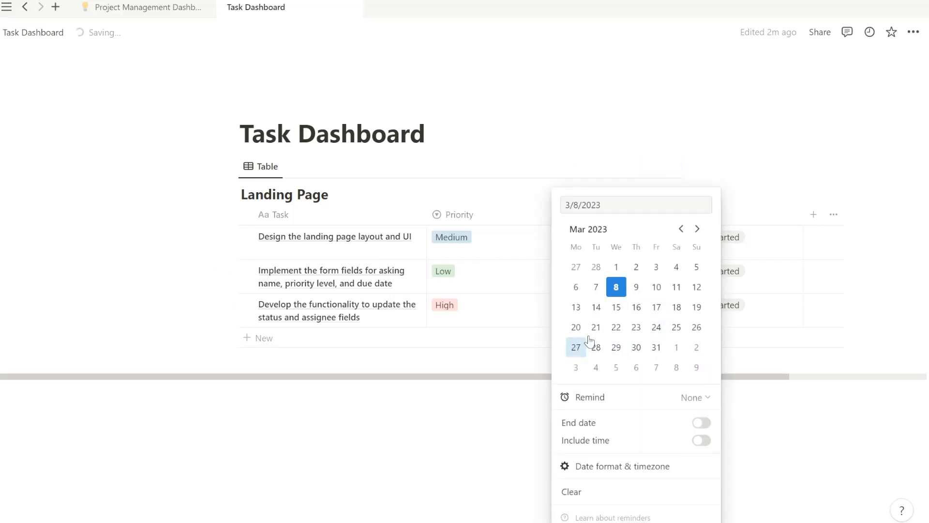
click(650, 326)
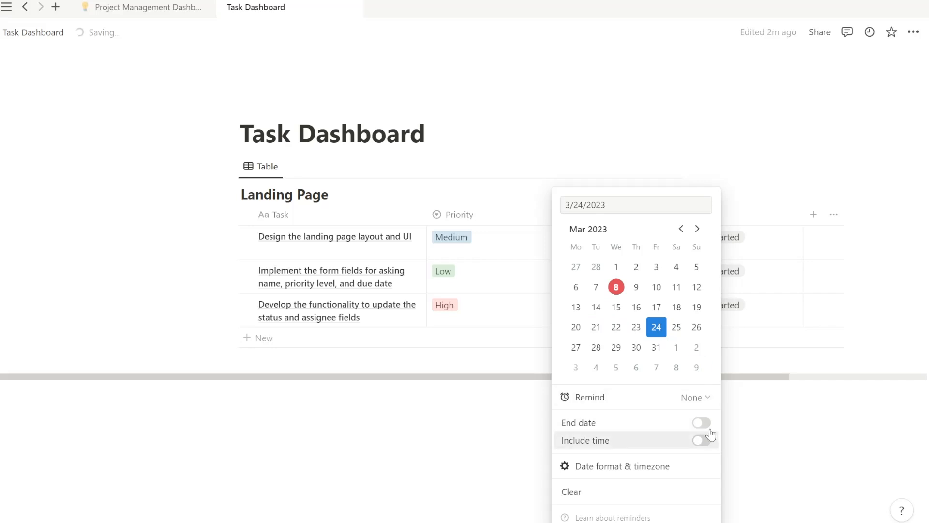
click(701, 423)
click(635, 346)
click(743, 184)
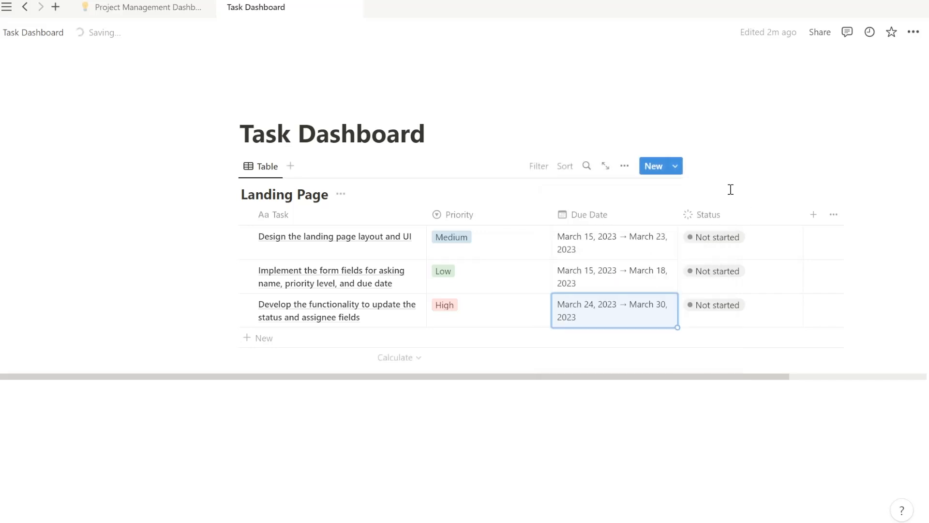
Set statuses to In progress for task one, Done for task two, Not started for task three.
click(729, 241)
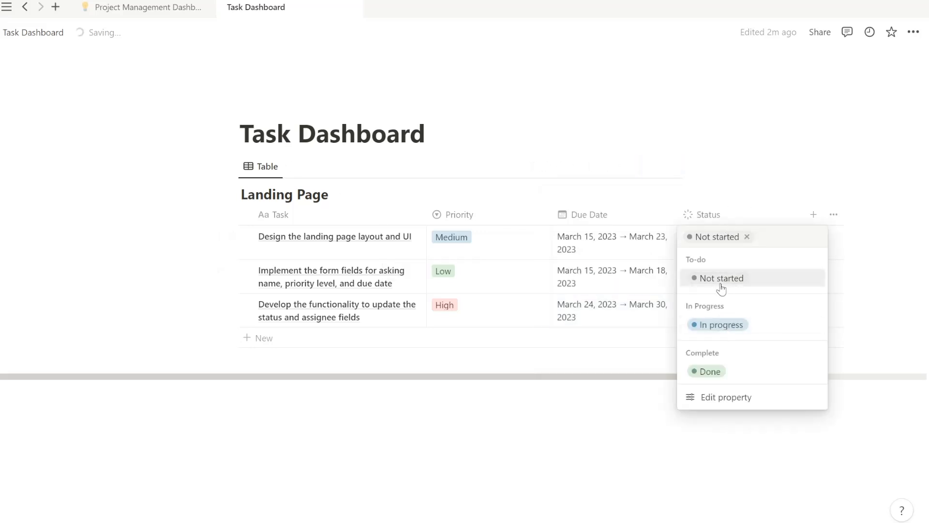
click(735, 323)
click(716, 272)
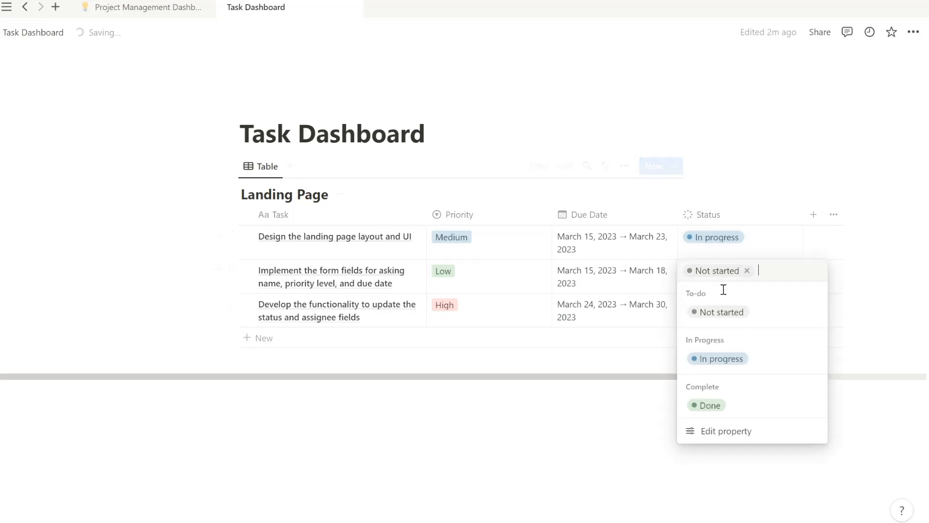
click(707, 404)
click(721, 309)
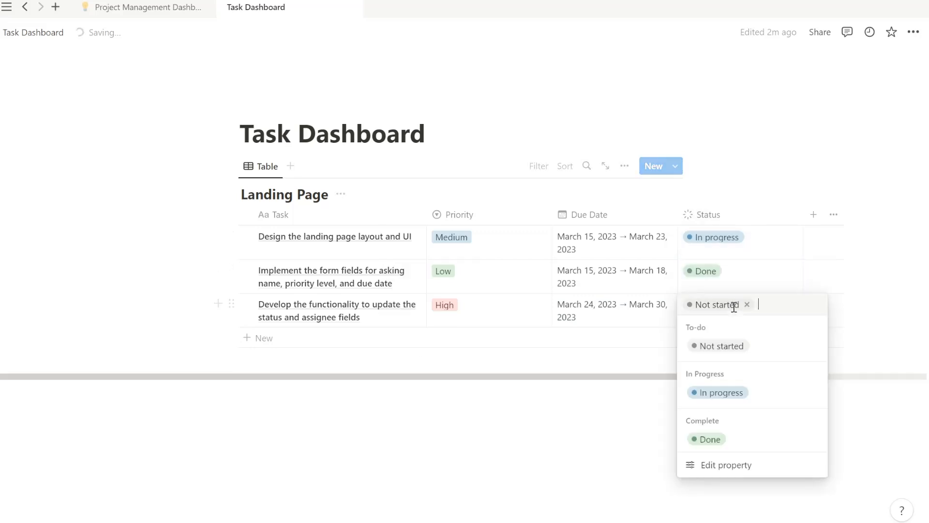
click(771, 216)
mouse_move(401, 315)
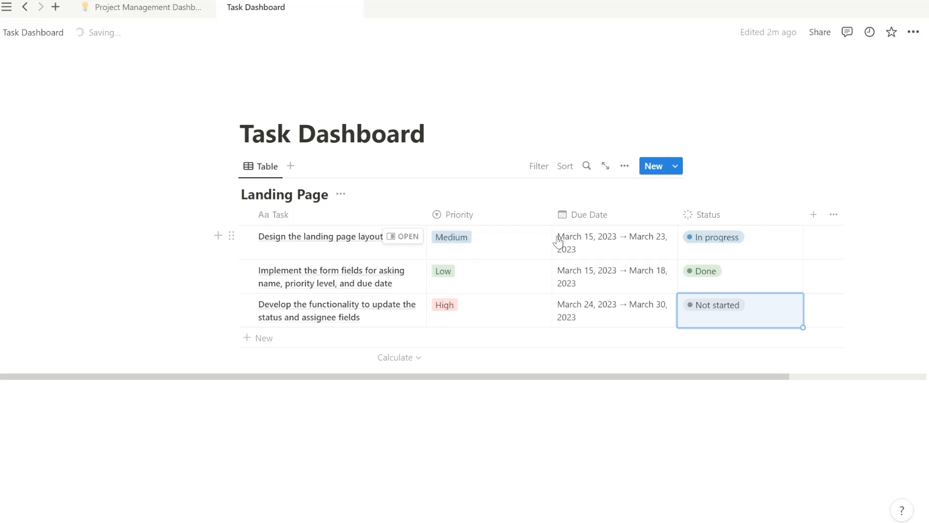
Add a Calendar view beside the Table view, then add a cover to the page.
click(290, 166)
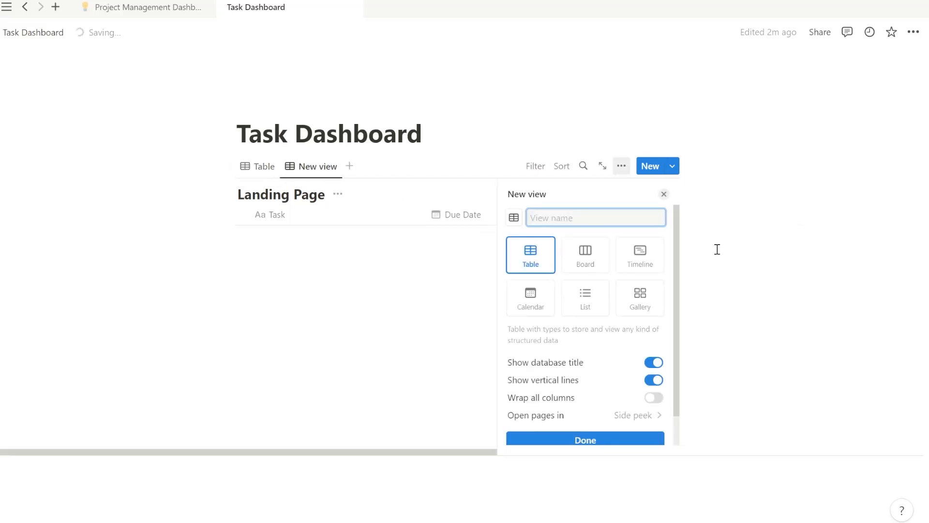
click(516, 296)
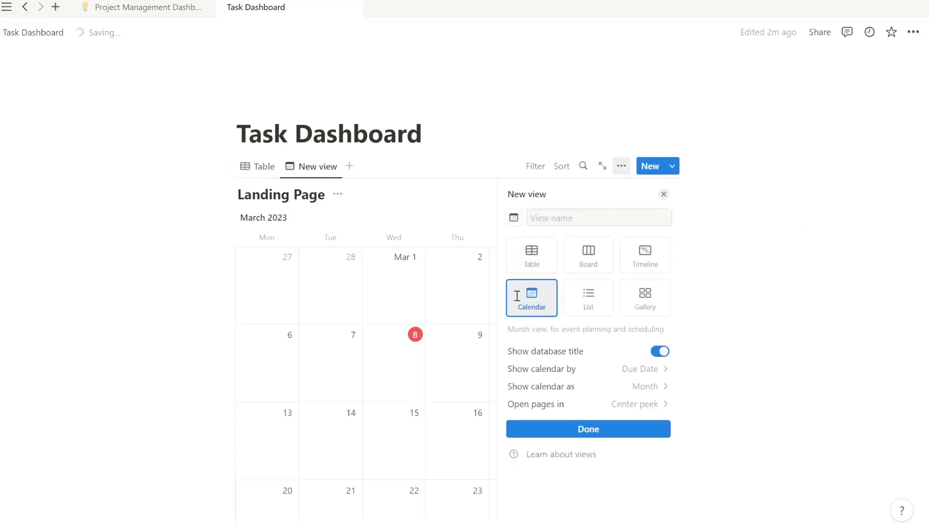
click(443, 205)
click(312, 107)
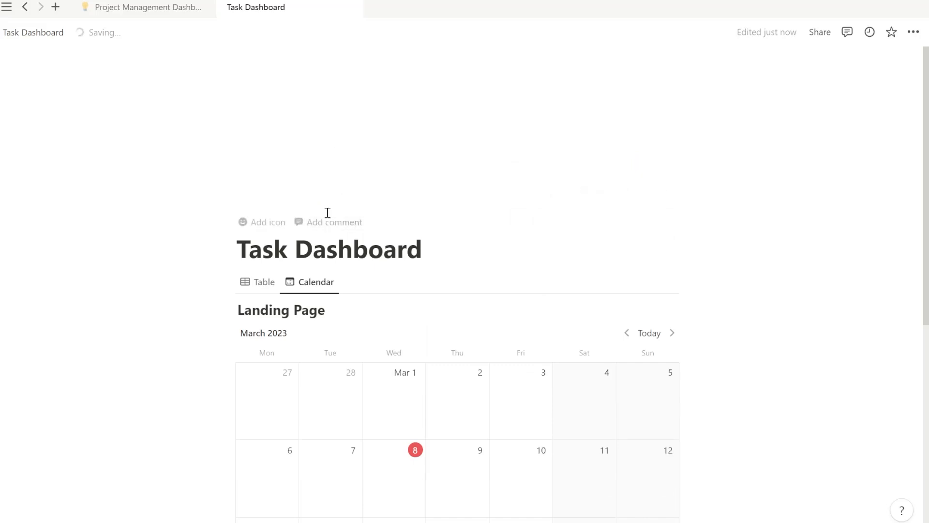
Set an Unsplash 'project management' sticky-notes photo as the cover and a lightbulb page icon.
mouse_move(325, 143)
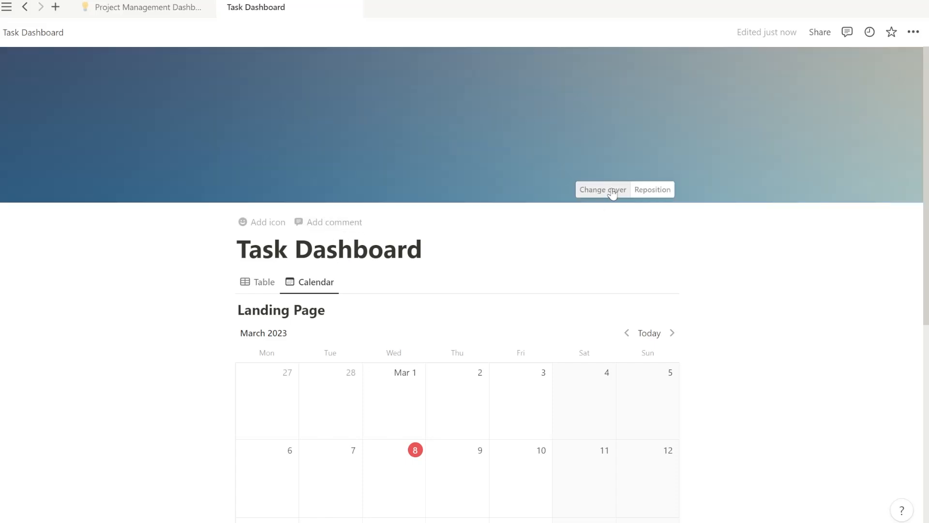
click(614, 185)
click(583, 213)
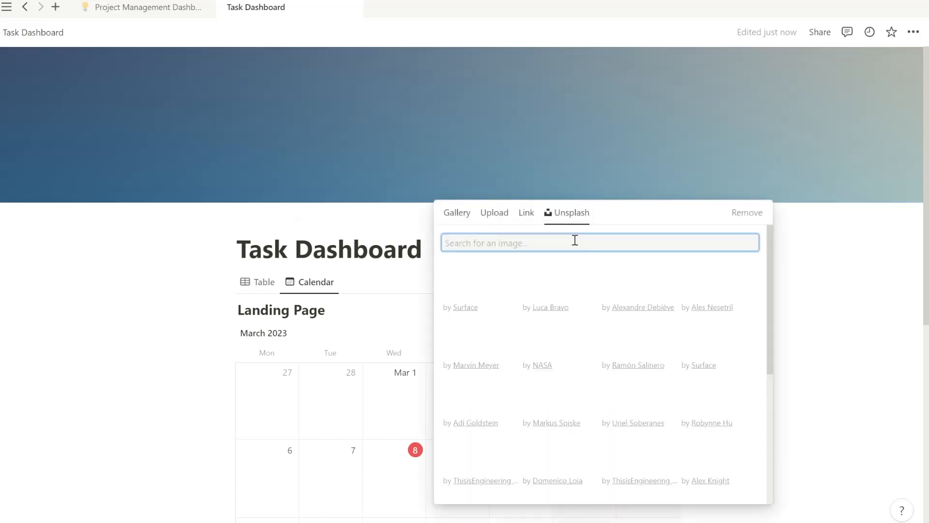
text(pro)
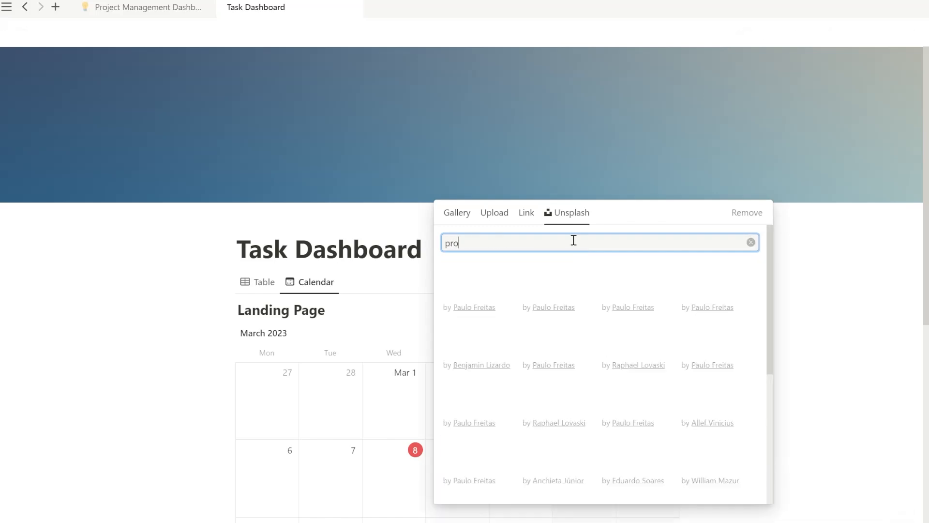
text(ject management)
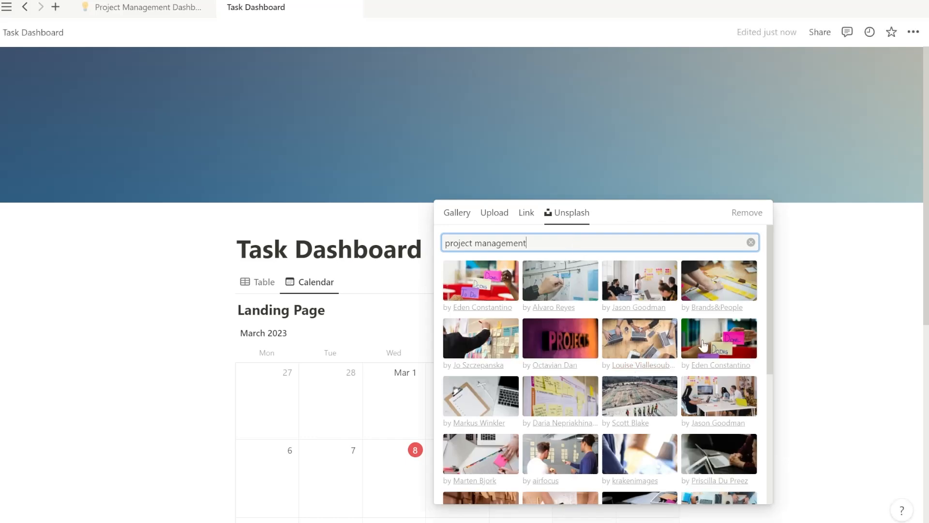
scroll(748, 352, down, 3)
scroll(748, 352, down, 2)
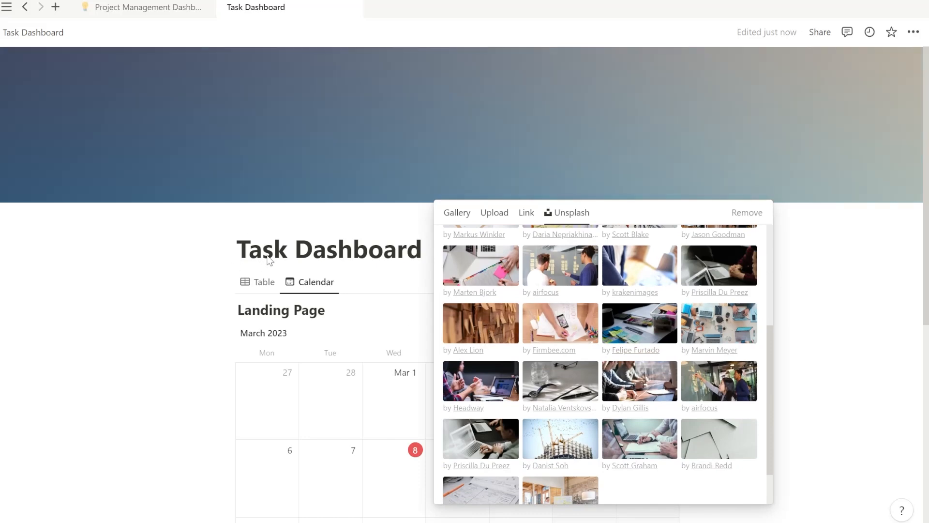
click(486, 330)
click(251, 217)
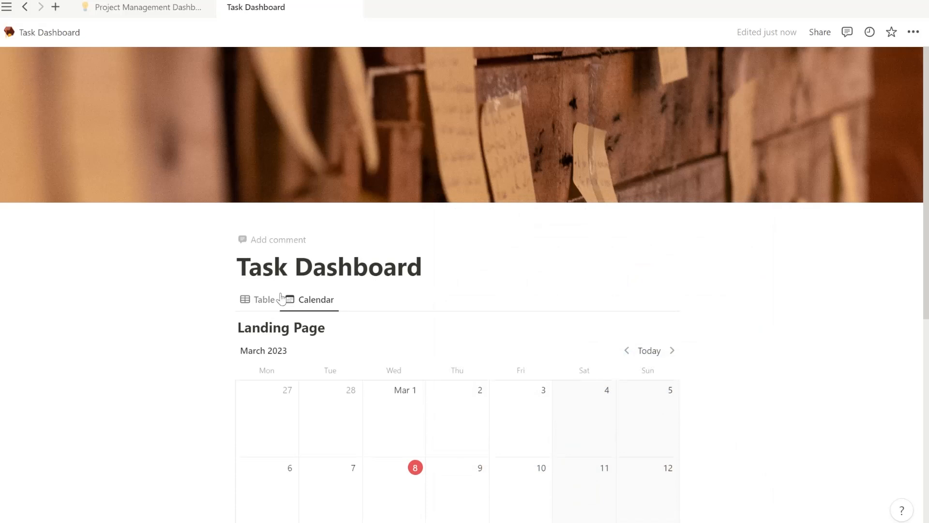
click(150, 315)
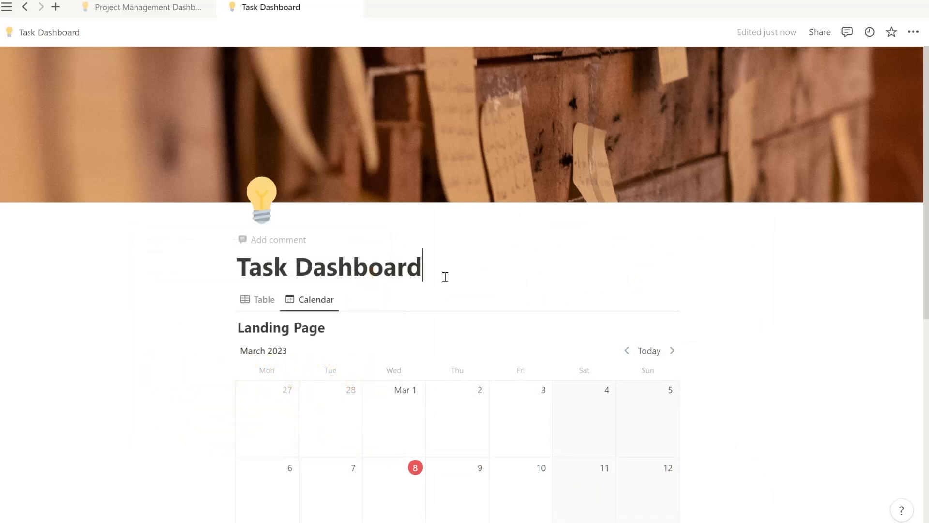
Make the Priority property visible so each calendar event shows its Medium, Low or High tag.
scroll(446, 277, down, 5)
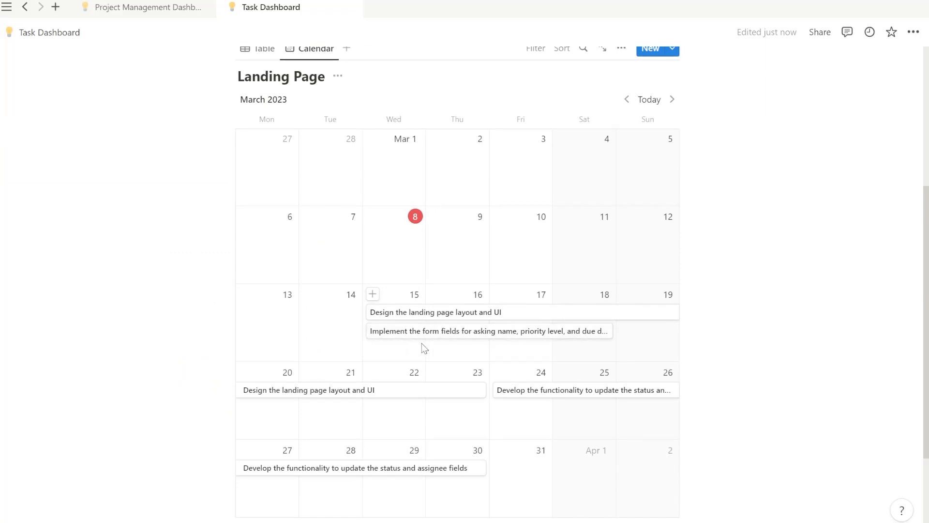
scroll(609, 188, up, 4)
click(613, 203)
click(621, 238)
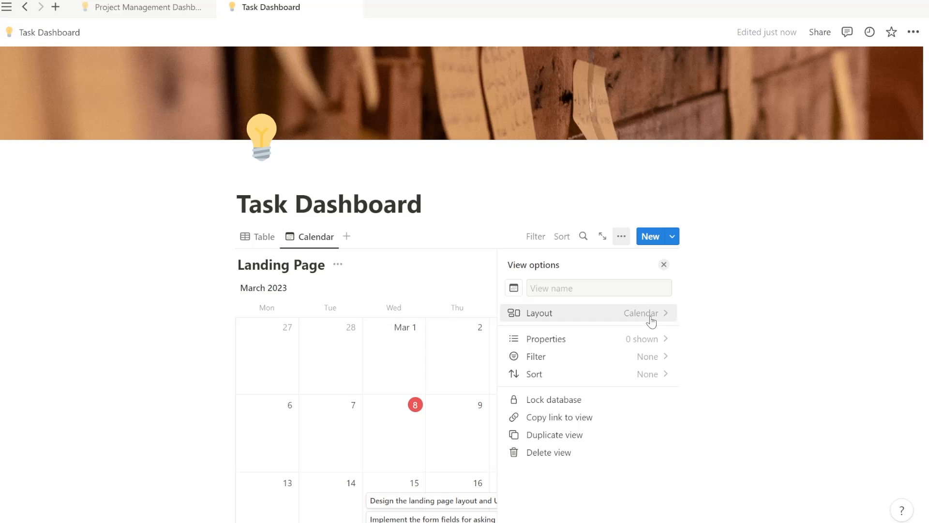
click(649, 341)
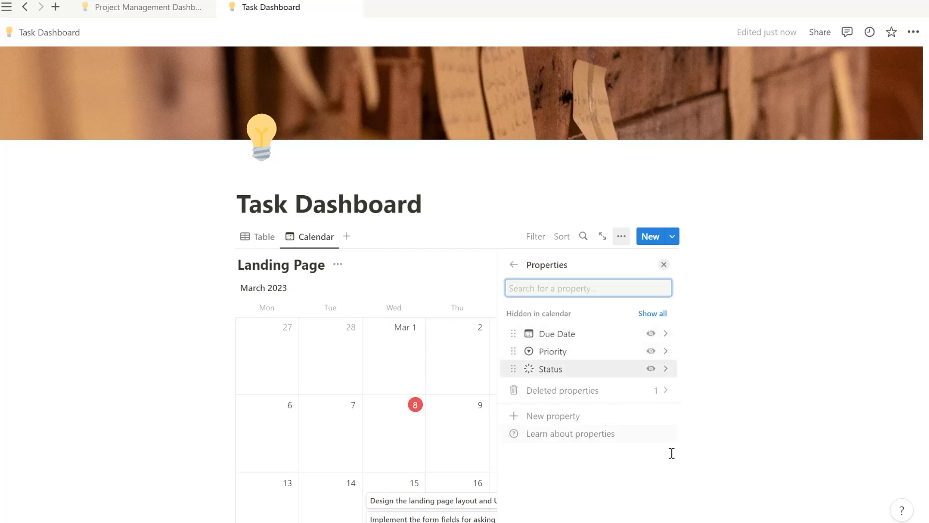
click(653, 358)
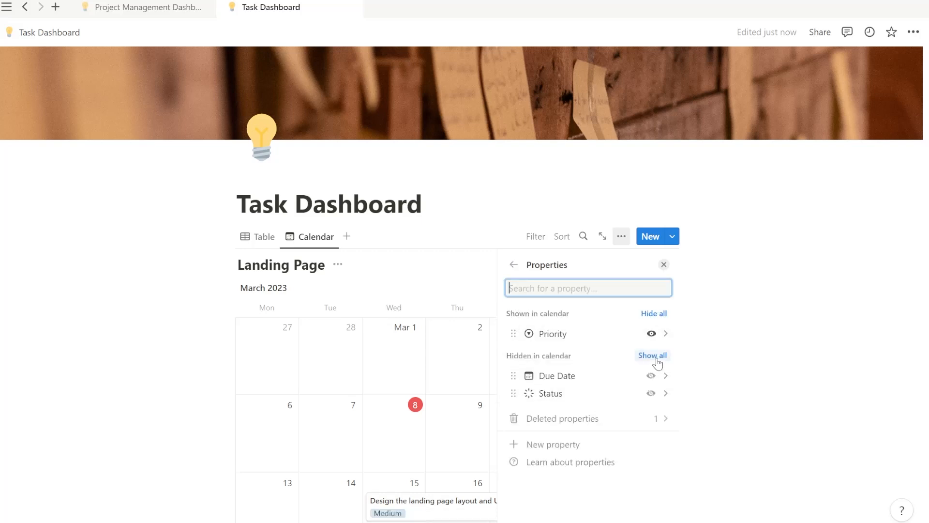
click(446, 265)
scroll(552, 468, down, 3)
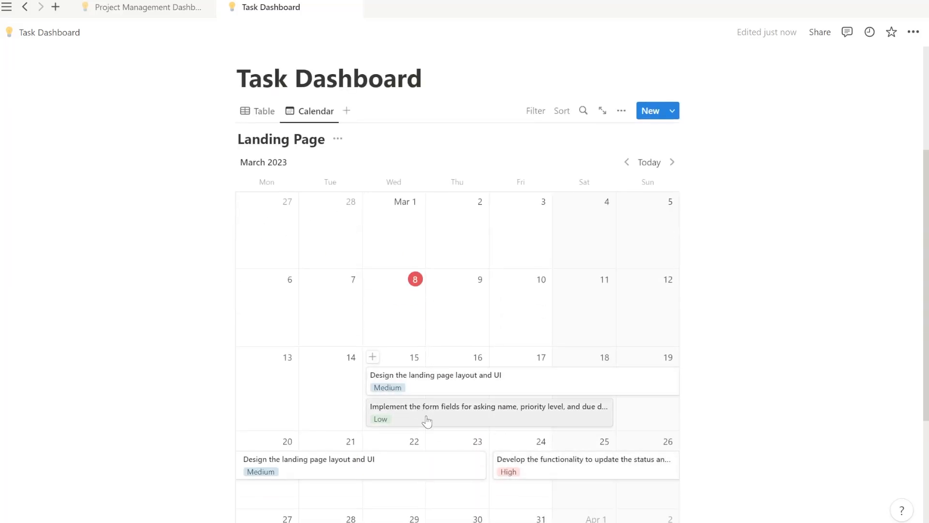
click(621, 110)
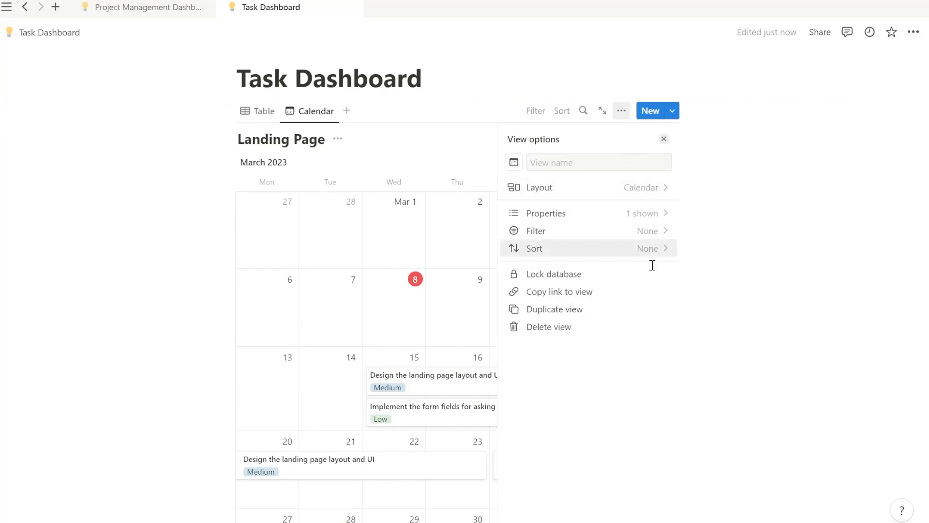
click(480, 181)
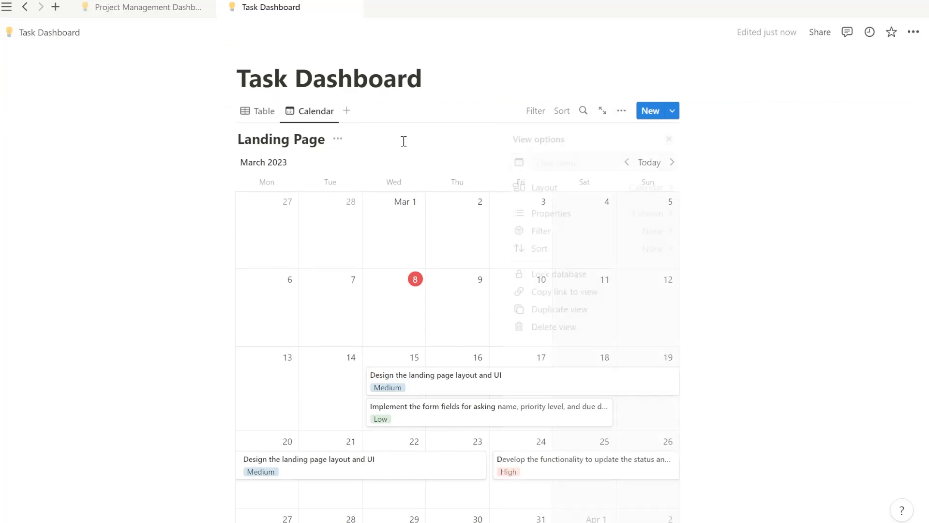
Create a new Gallery-layout view that shows the three Landing Page tasks as cards.
click(347, 111)
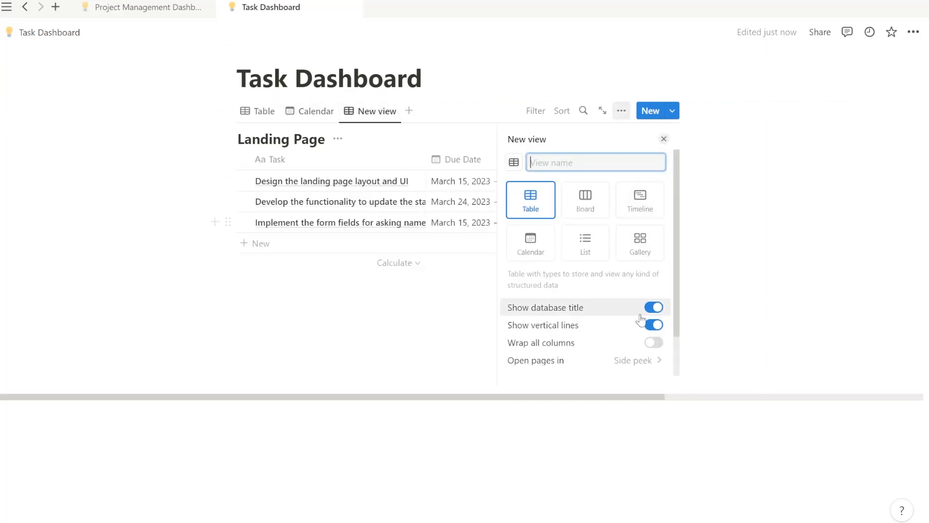
click(640, 244)
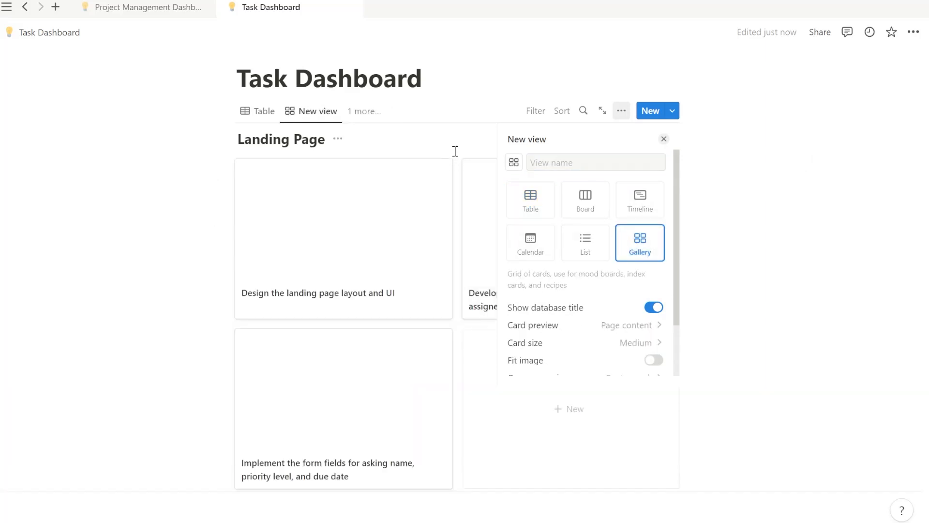
click(470, 139)
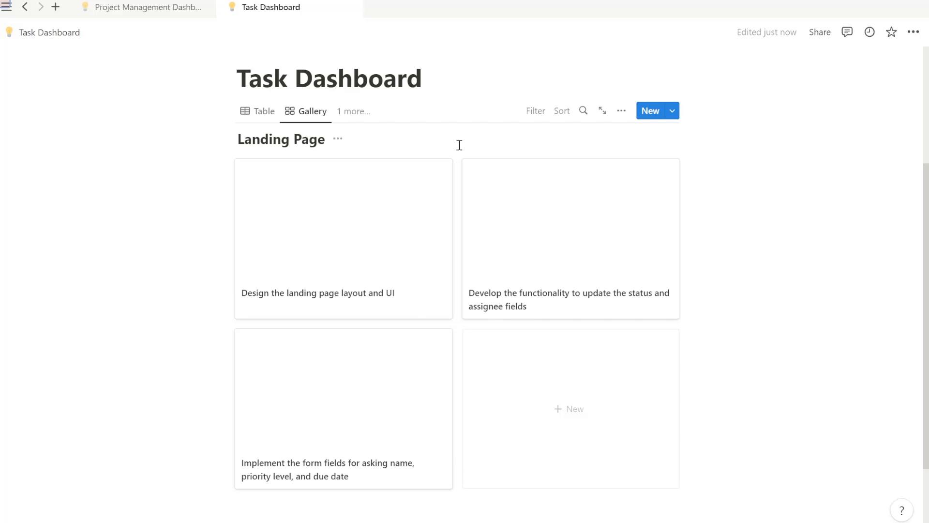
Add a cover image to the 'Design the landing page layout and UI' task page.
click(402, 255)
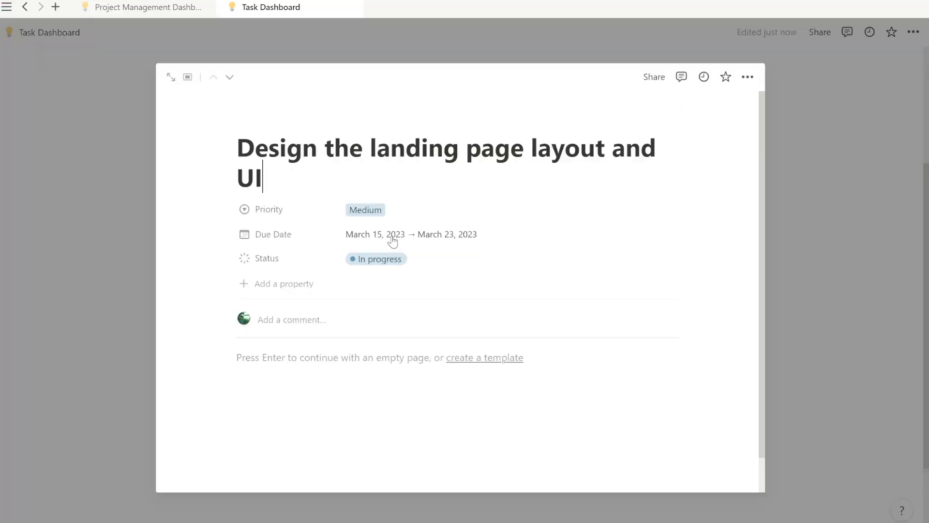
click(350, 357)
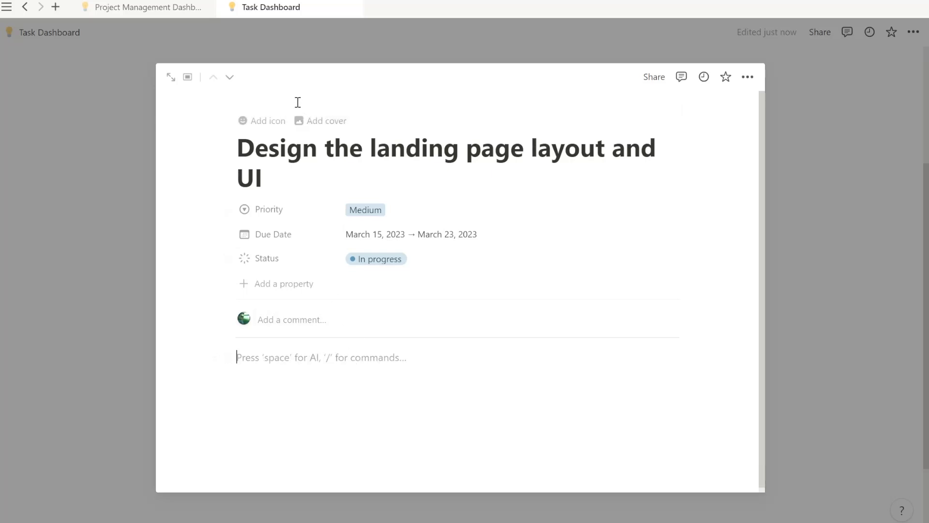
click(300, 121)
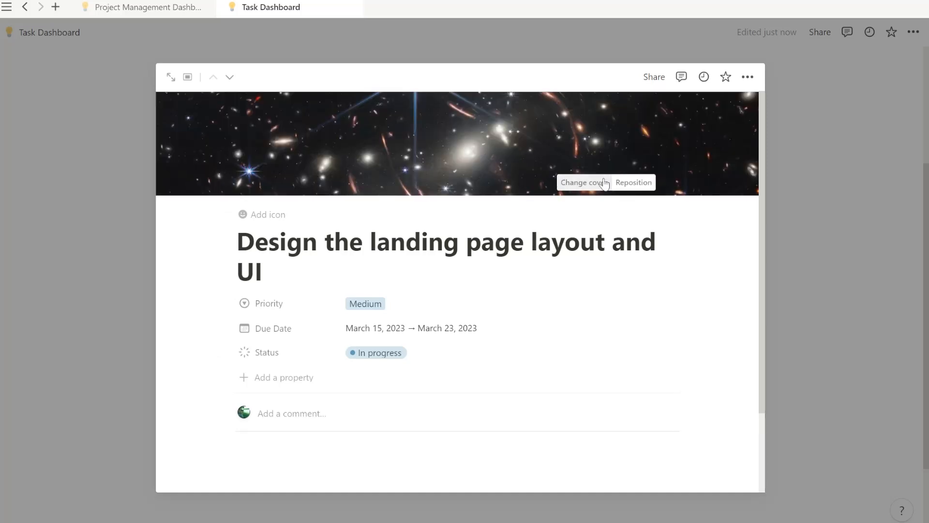
click(579, 182)
click(545, 209)
click(507, 205)
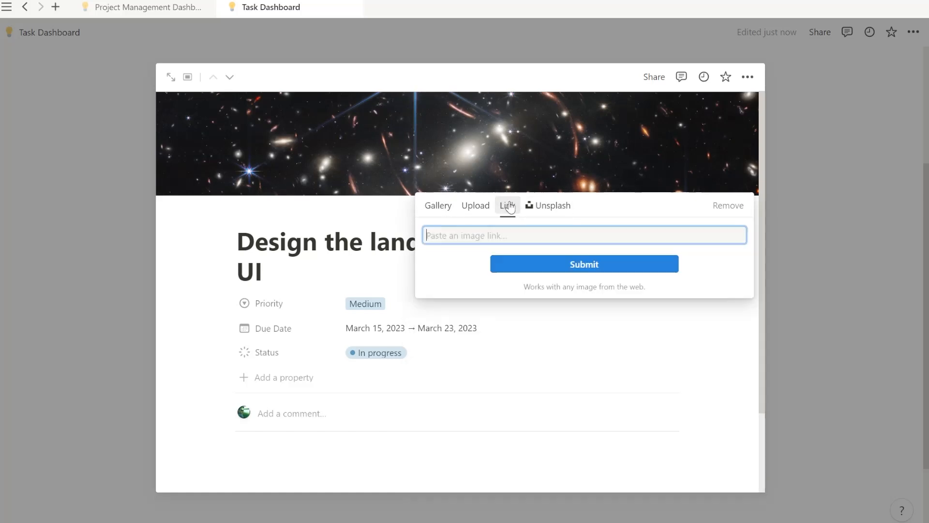
click(401, 215)
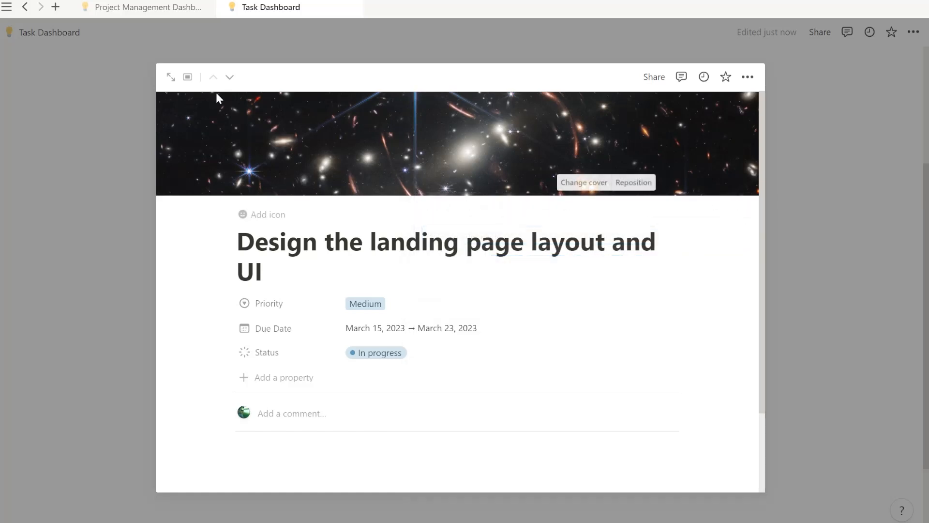
click(243, 31)
Check the 'Develop the functionality' task and add a cover to 'Implement the form fields'.
click(560, 242)
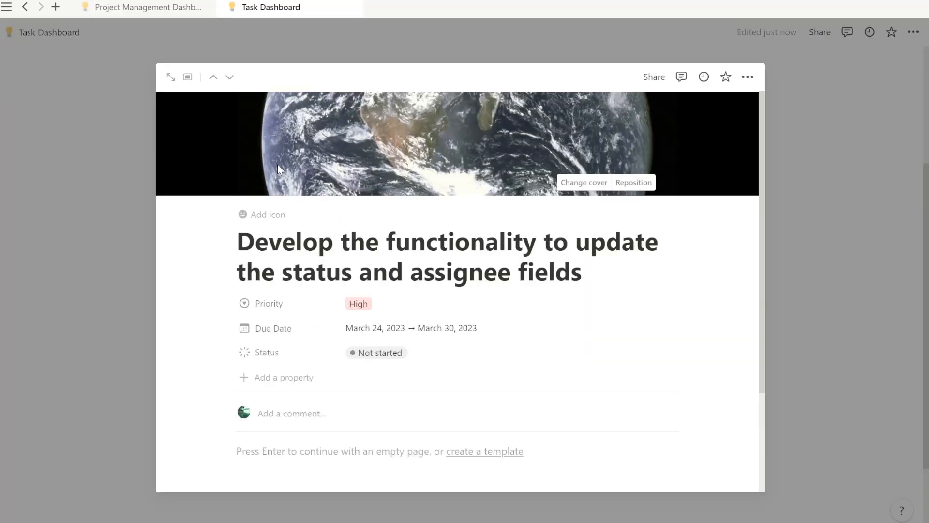
click(108, 201)
click(334, 368)
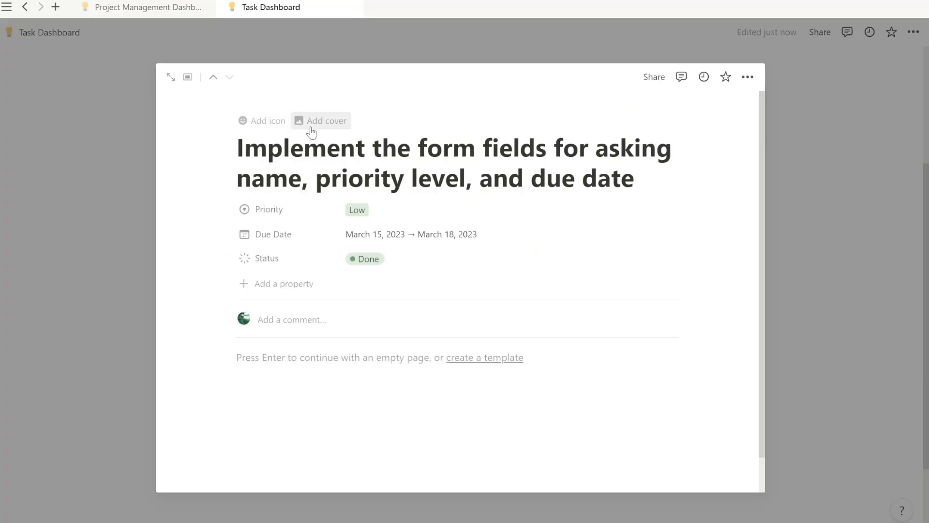
click(311, 126)
click(116, 210)
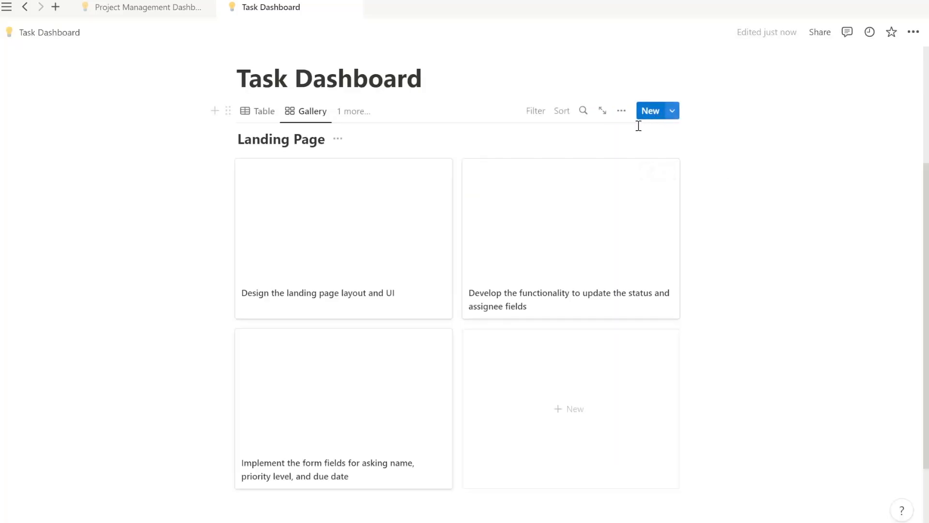
Set gallery card preview to Page cover, with images filling cards and pages opening in centered peek.
click(623, 113)
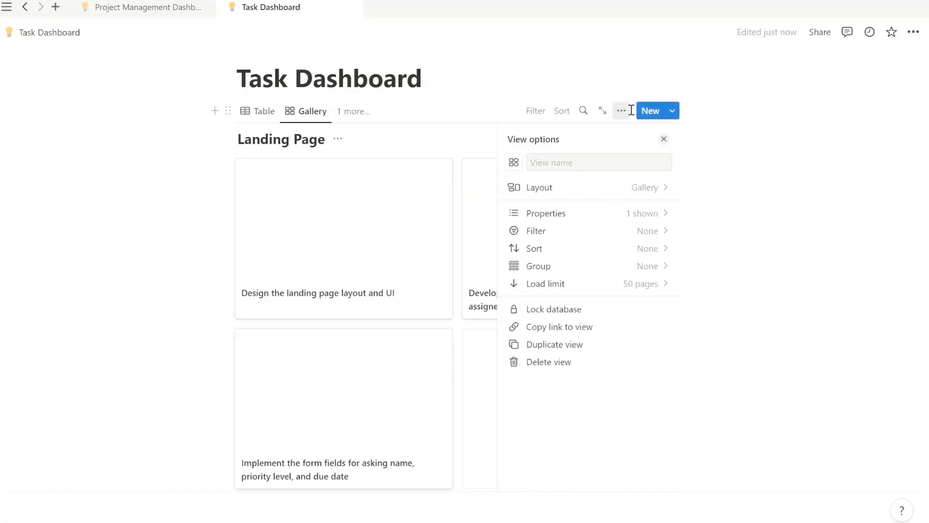
click(643, 186)
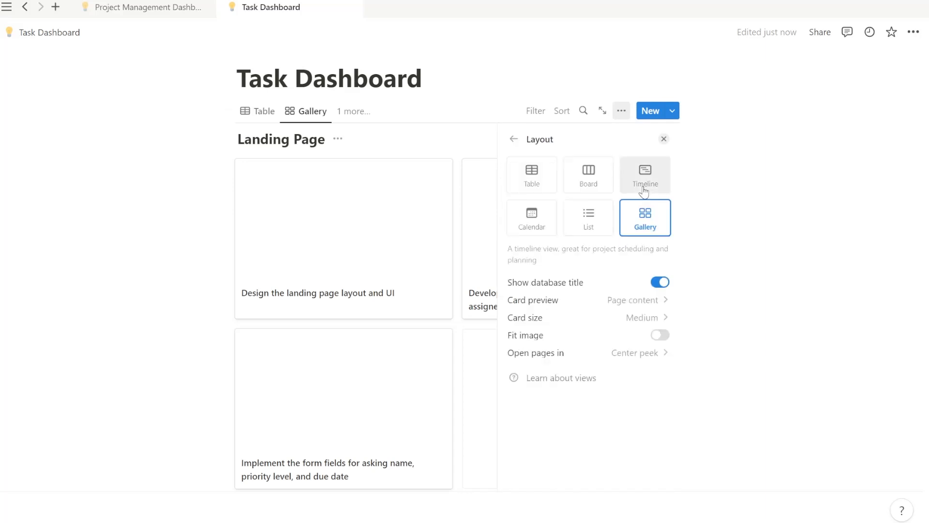
click(654, 306)
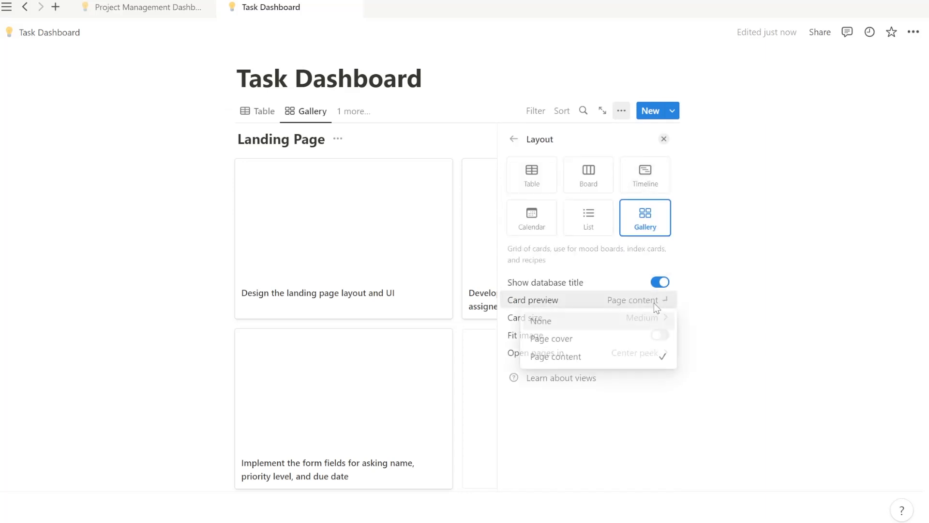
click(607, 340)
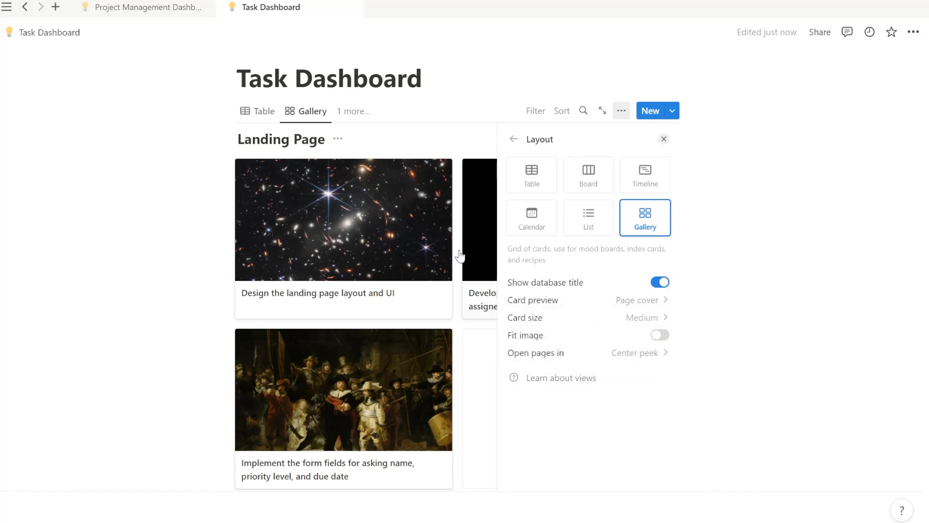
click(653, 356)
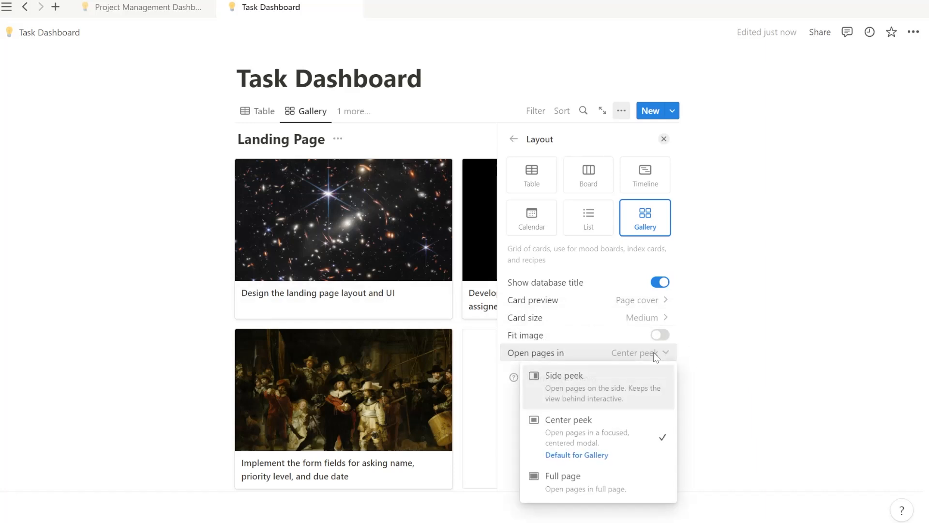
click(660, 336)
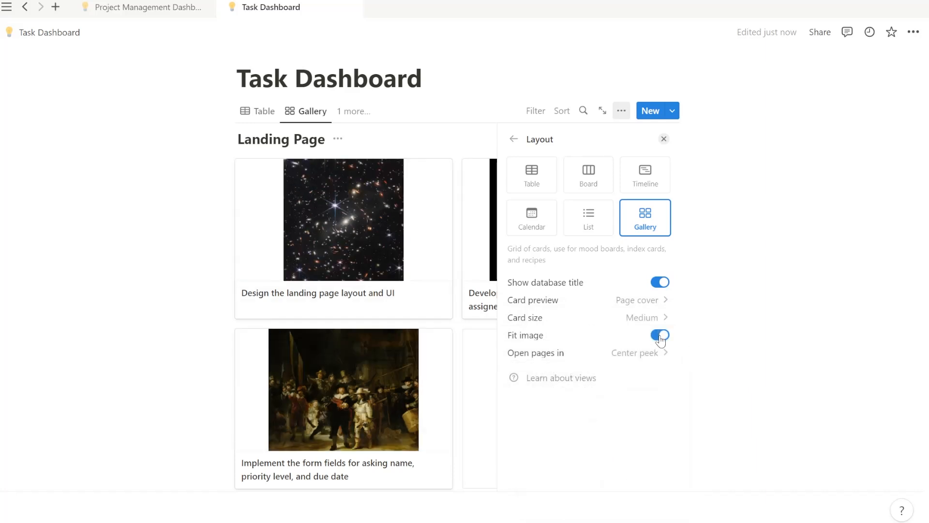
click(660, 337)
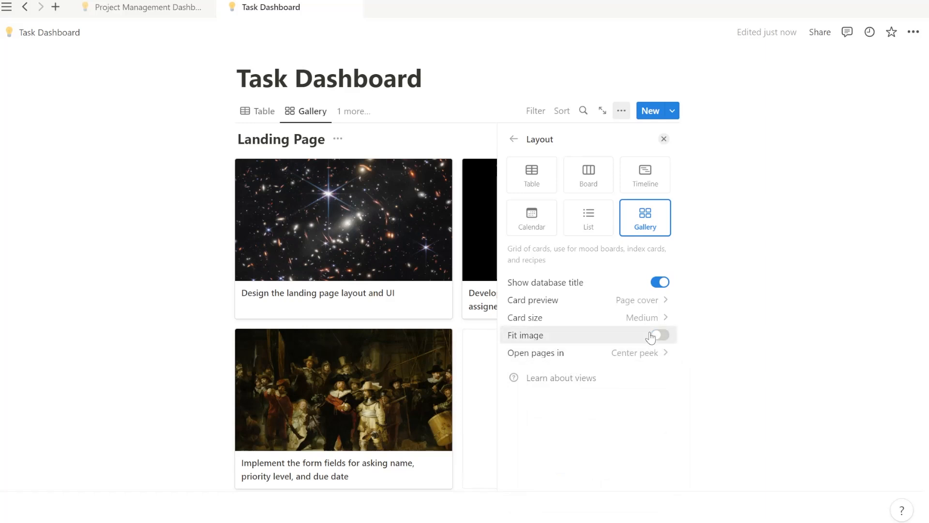
click(638, 353)
click(540, 359)
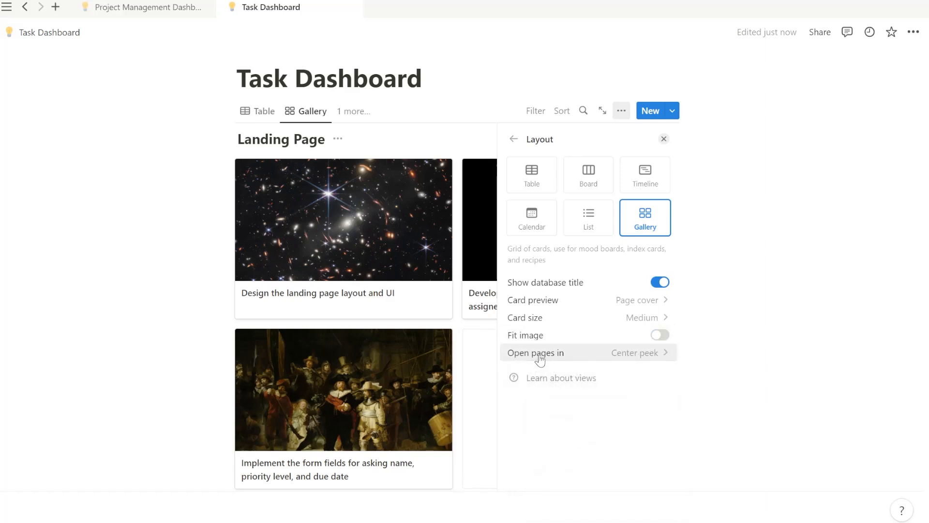
Keep the gallery card size at Medium after briefly trying Small.
click(666, 318)
click(637, 338)
click(649, 316)
click(548, 356)
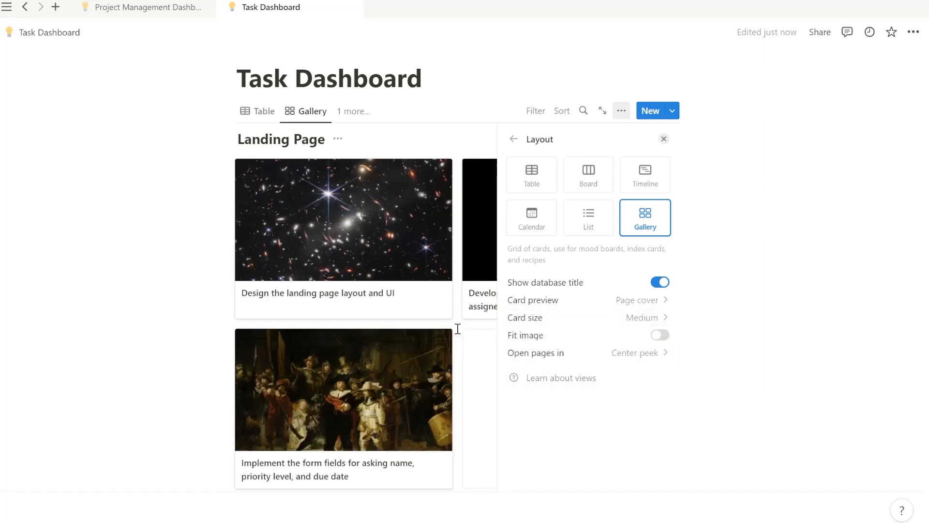
click(513, 139)
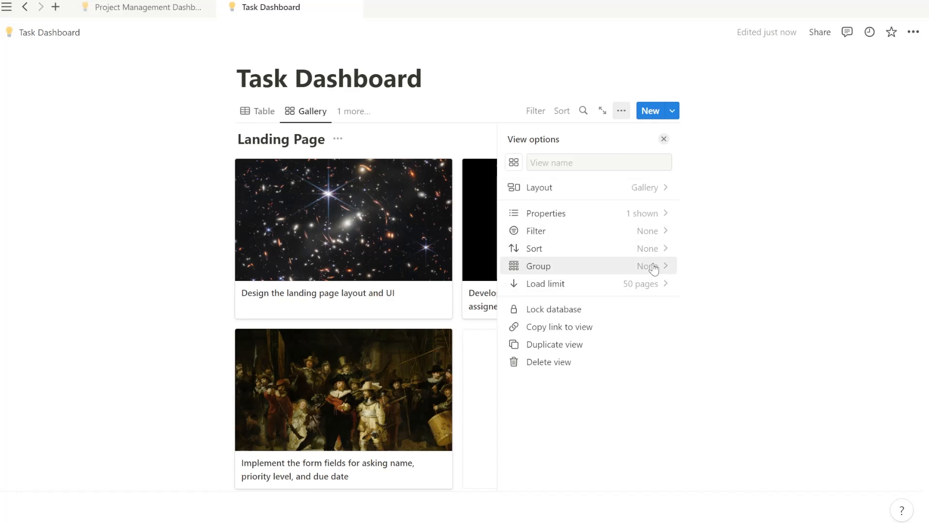
Add a Status filter to the Landing Page gallery view.
click(648, 230)
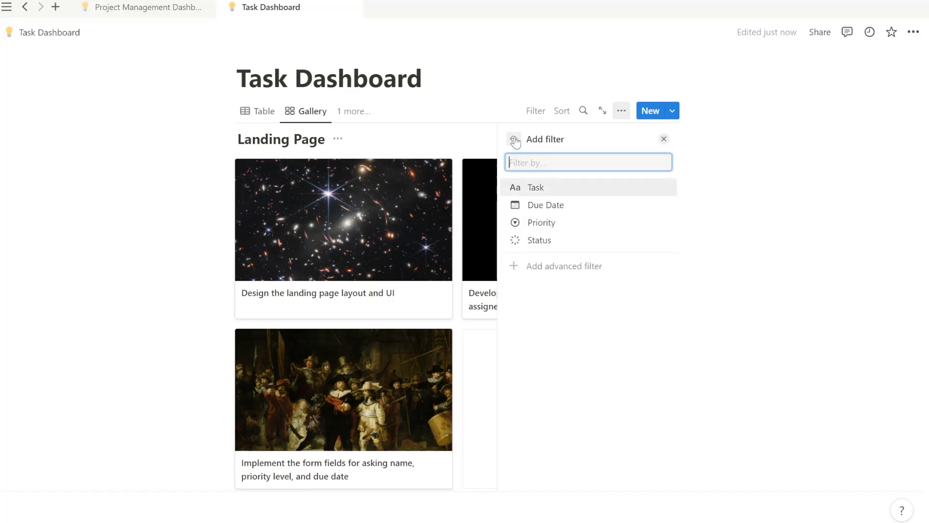
click(564, 240)
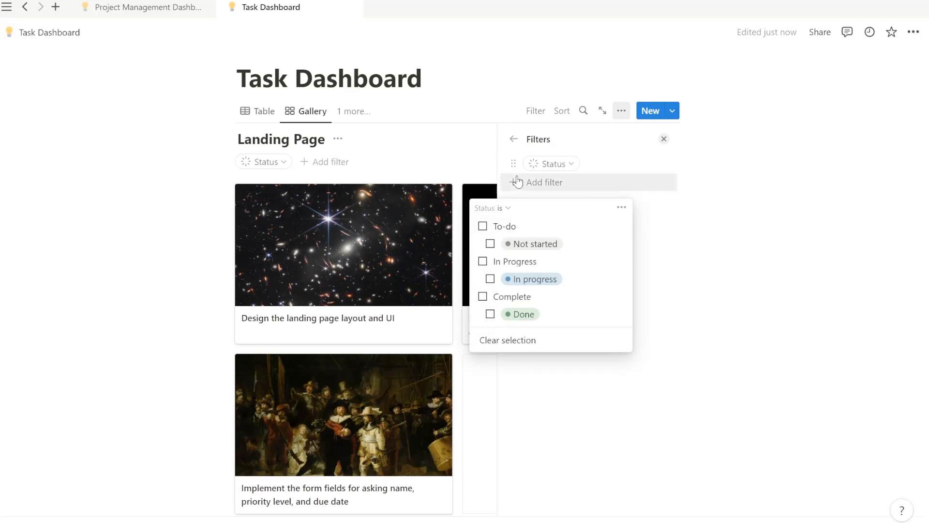
click(514, 139)
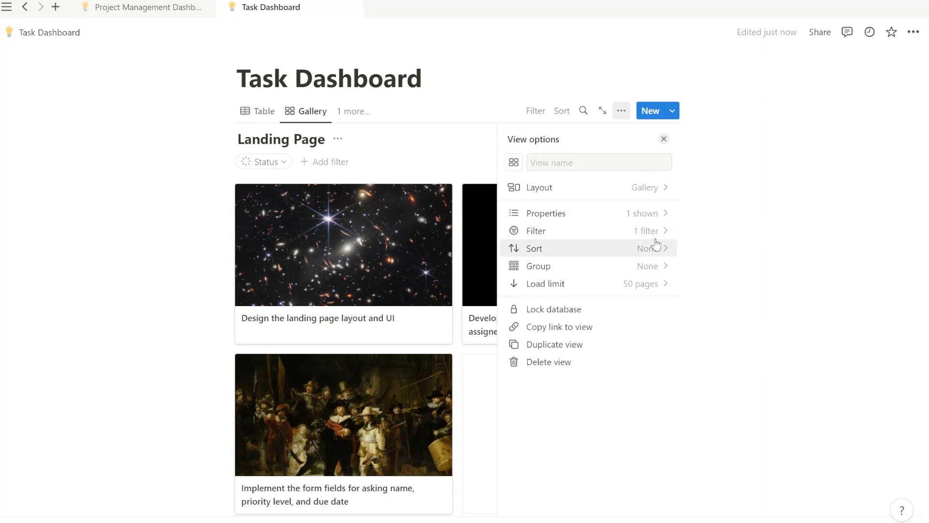
Show the Priority and Due Date properties on the gallery cards.
click(651, 219)
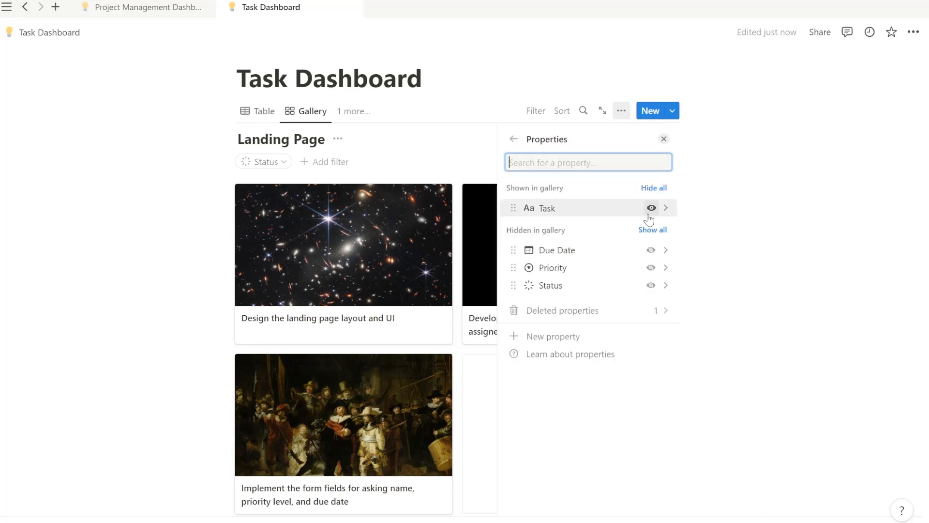
click(650, 267)
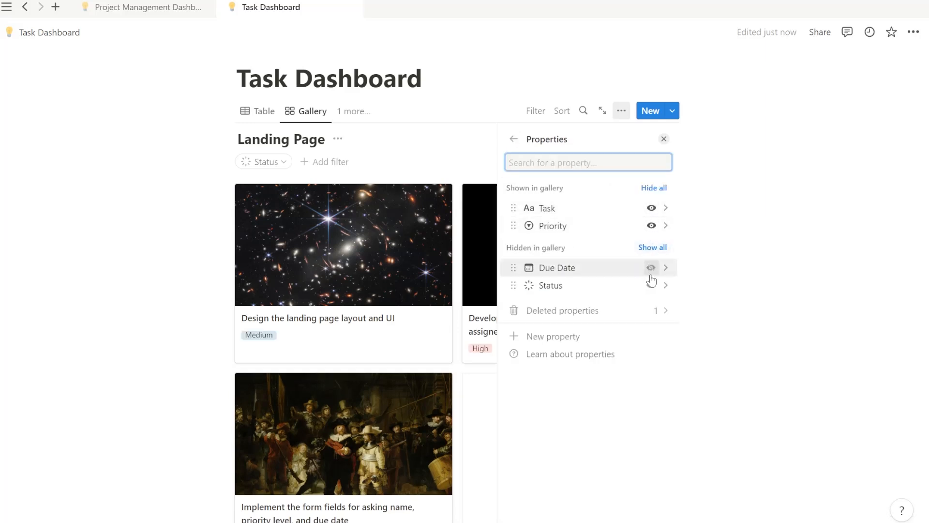
click(651, 268)
click(499, 182)
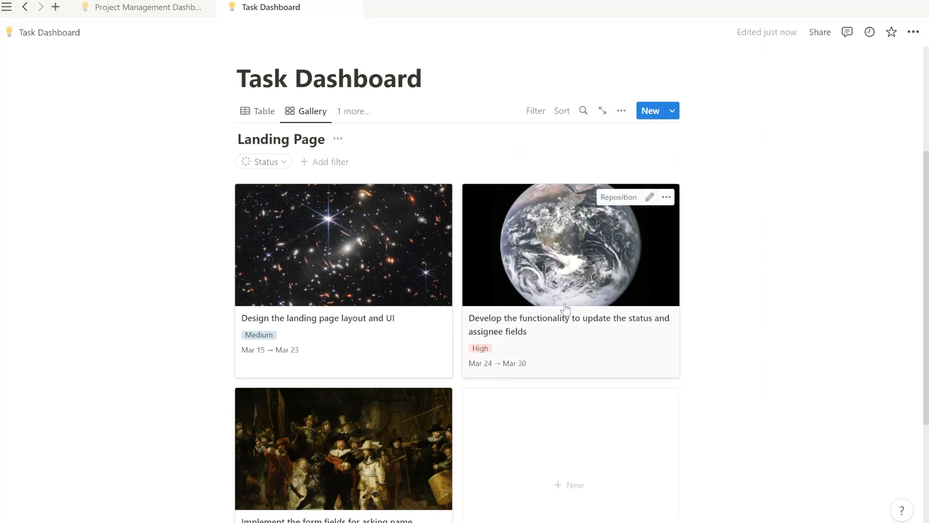
Sort the gallery cards by Due Date in ascending order, after briefly trying descending.
scroll(566, 315, down, 3)
scroll(568, 324, up, 4)
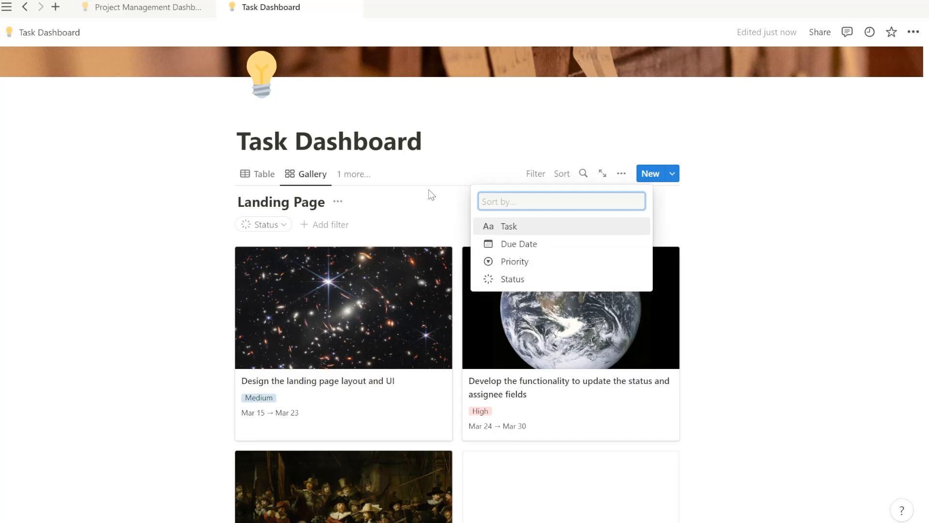
click(517, 243)
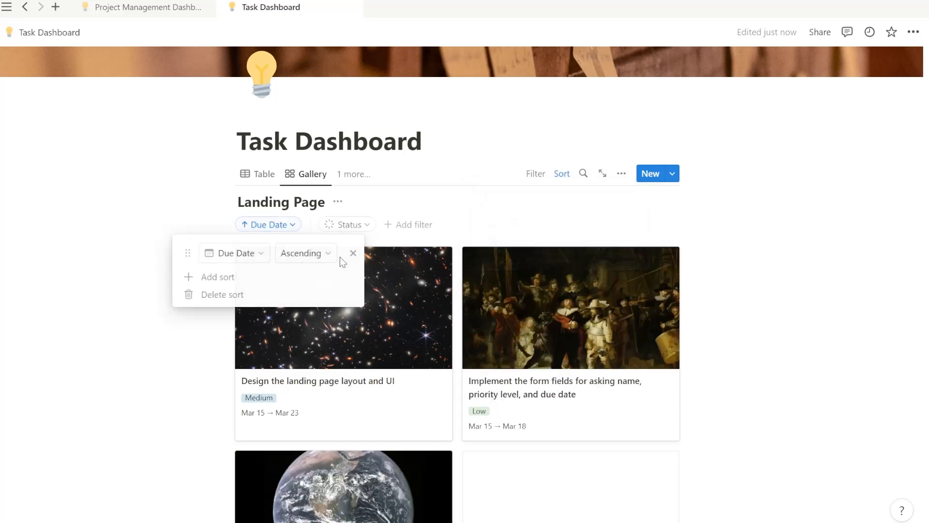
click(307, 258)
click(313, 293)
click(301, 253)
click(300, 278)
click(497, 215)
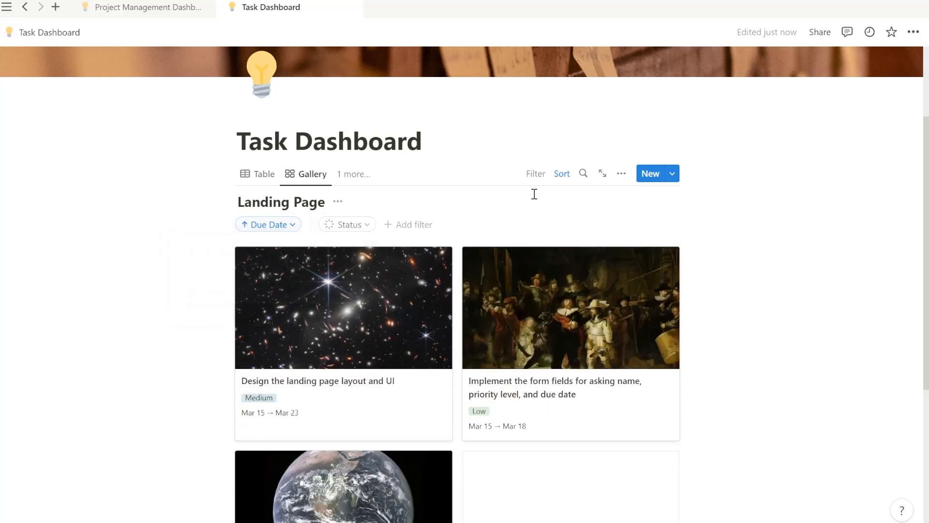
Add Priority as a second sort rule after Due Date.
scroll(521, 350, down, 2)
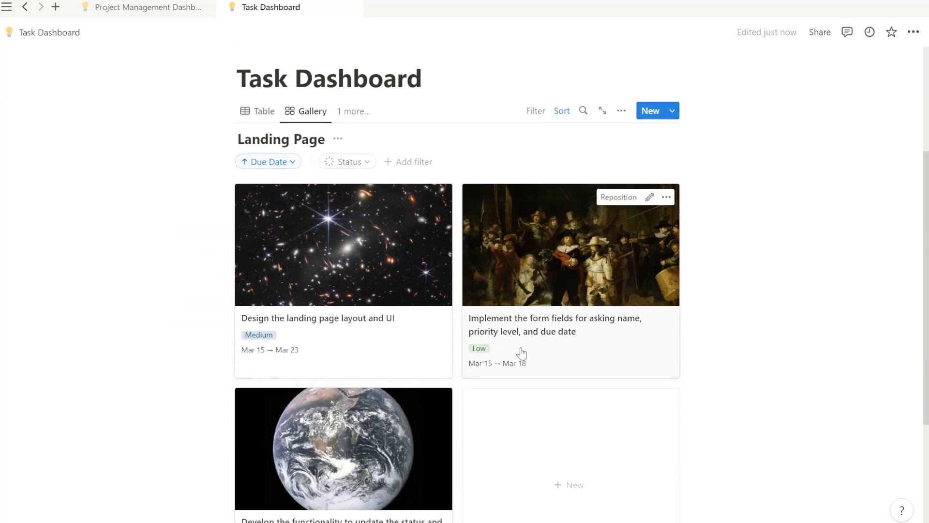
scroll(521, 353, up, 2)
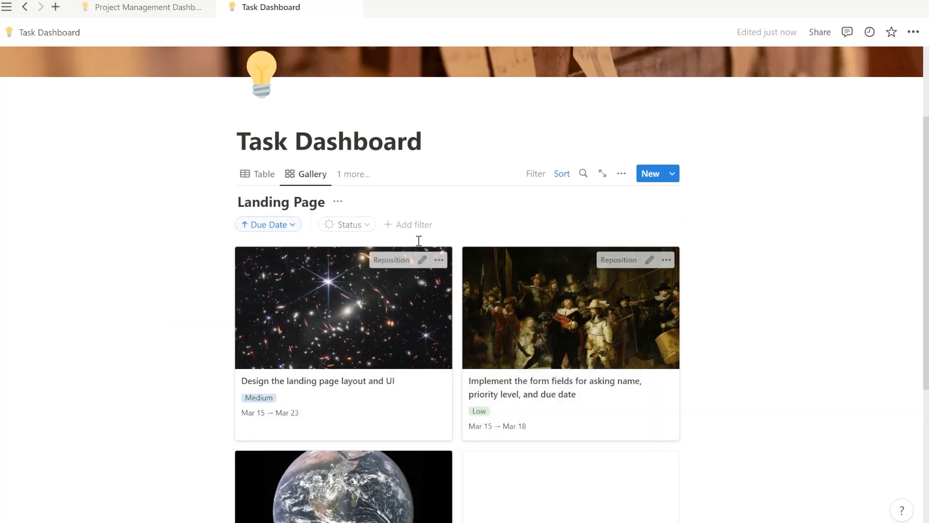
scroll(318, 273, down, 1)
scroll(318, 274, down, 3)
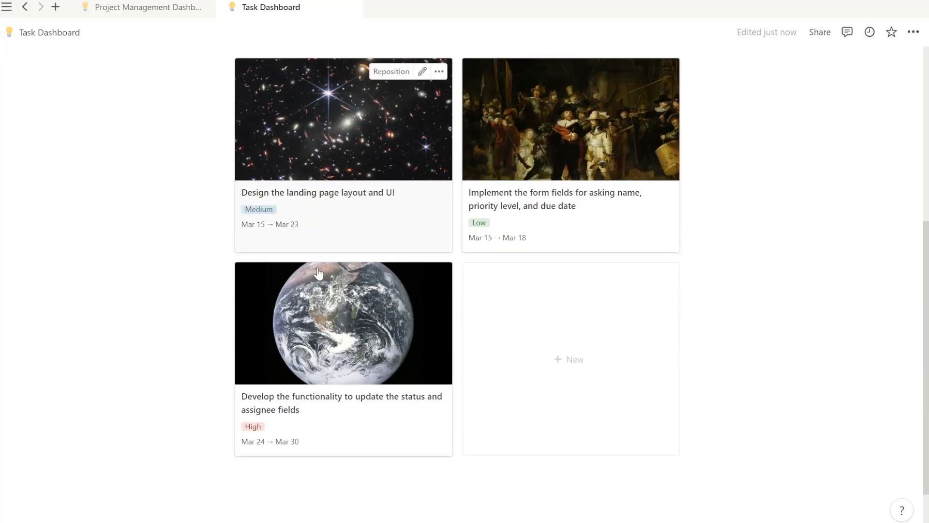
scroll(307, 238, up, 5)
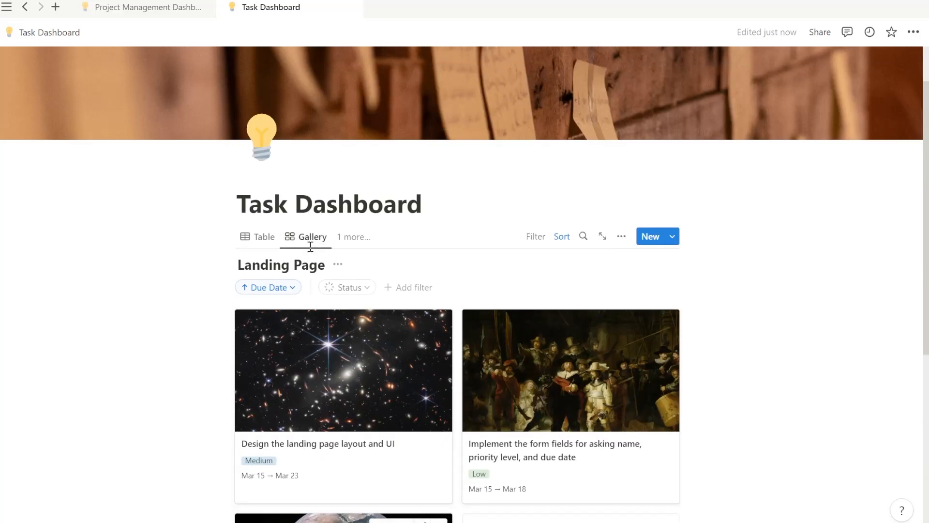
click(295, 288)
click(228, 349)
click(228, 405)
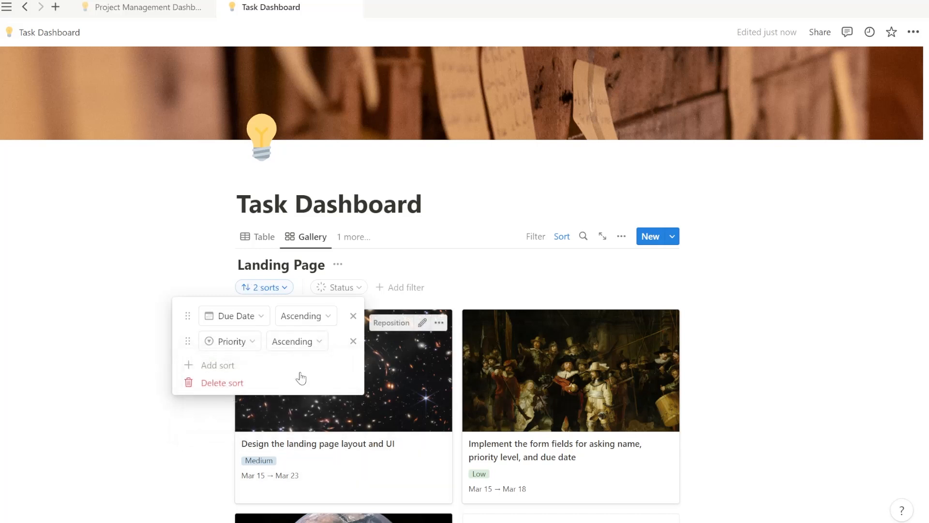
click(500, 276)
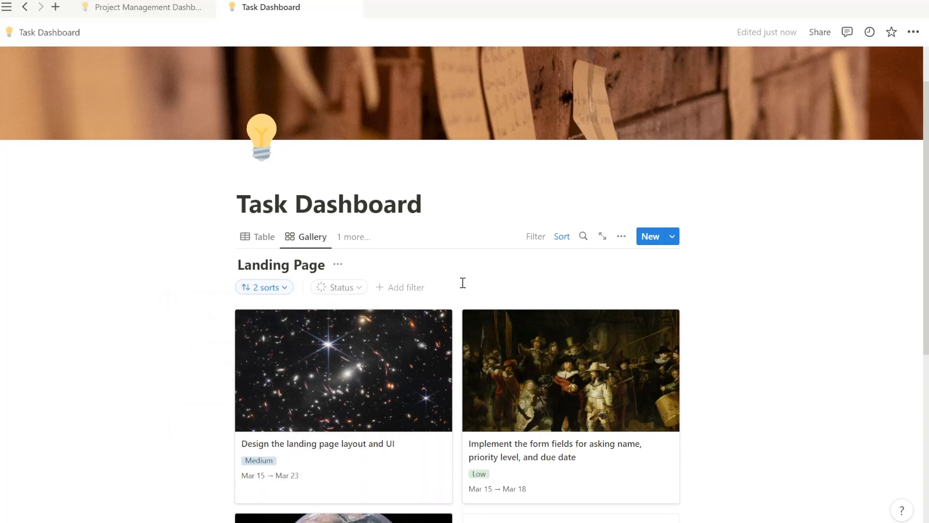
Delete the Due Date sort and set the Priority sort to Descending.
click(273, 288)
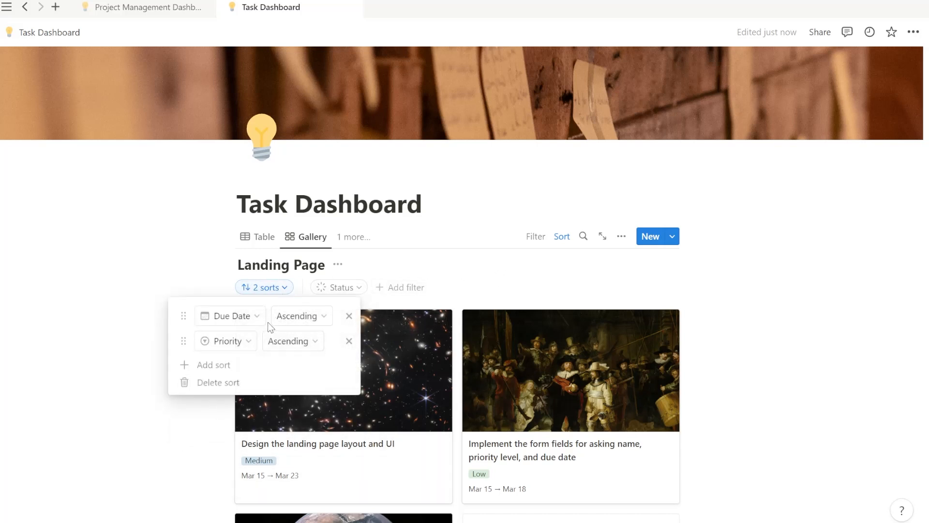
click(349, 315)
click(513, 265)
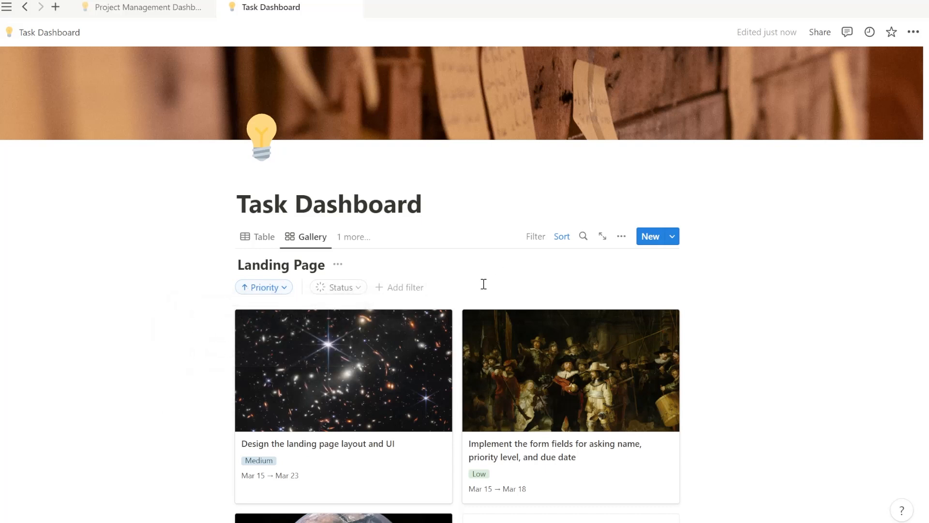
click(289, 291)
click(301, 317)
click(297, 358)
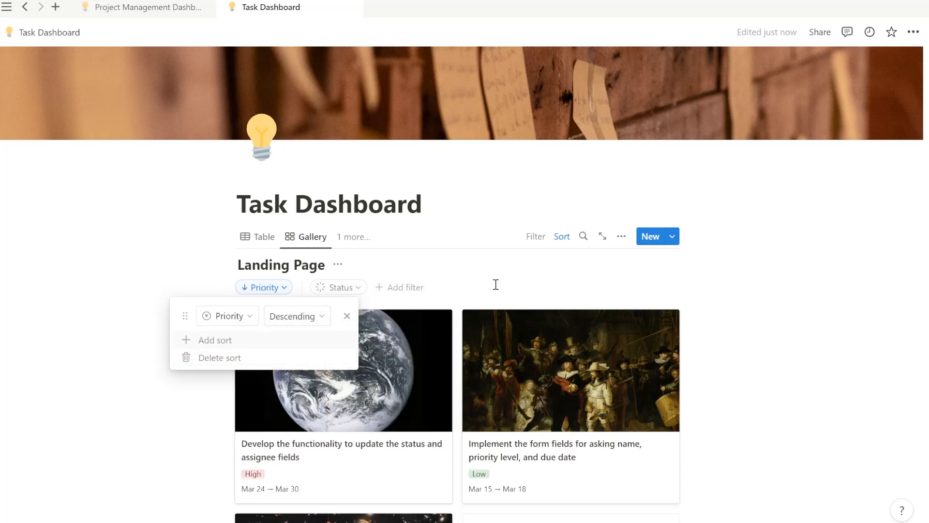
click(494, 292)
scroll(284, 439, down, 4)
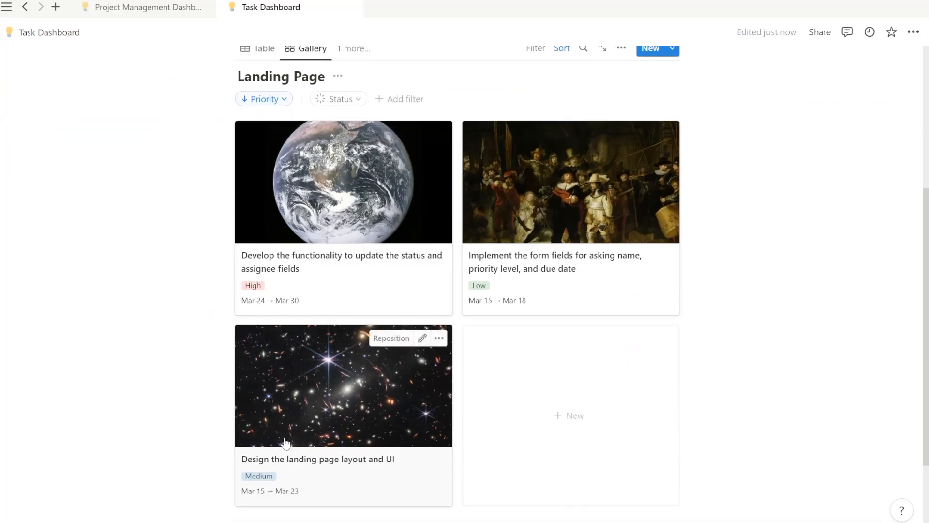
scroll(319, 283, up, 3)
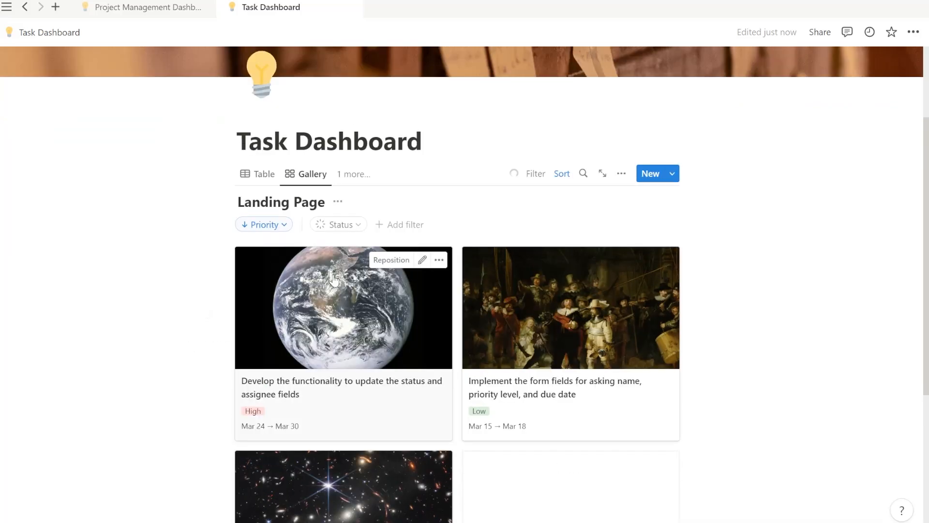
Add a Timeline view of the Landing Page database that plots tasks by Due Date.
click(367, 174)
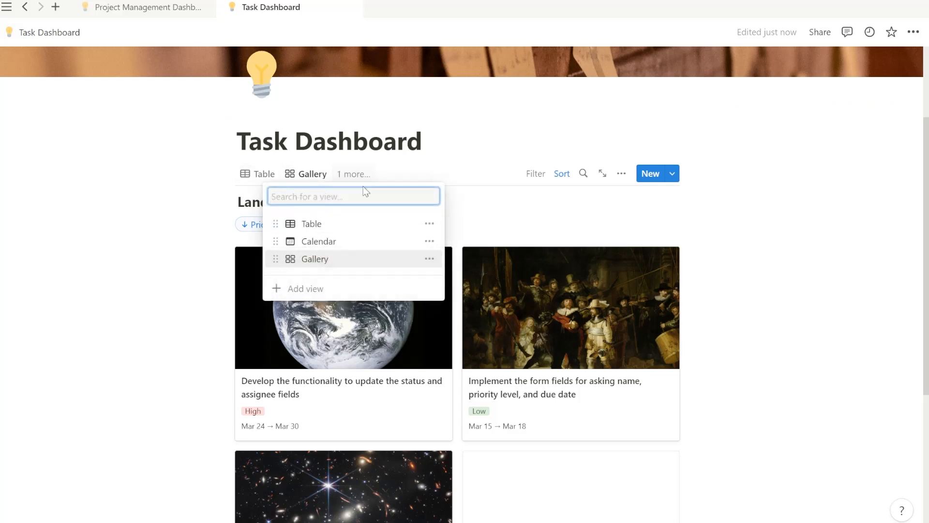
click(306, 288)
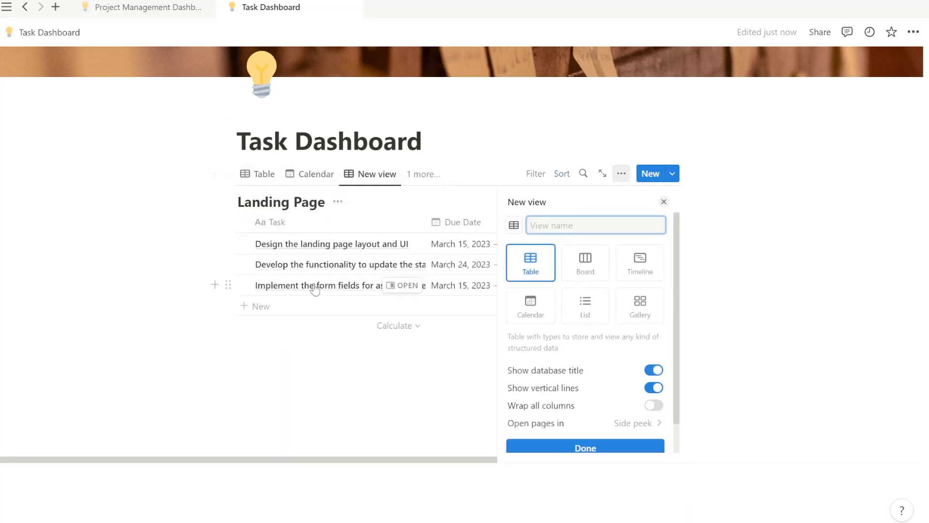
click(626, 270)
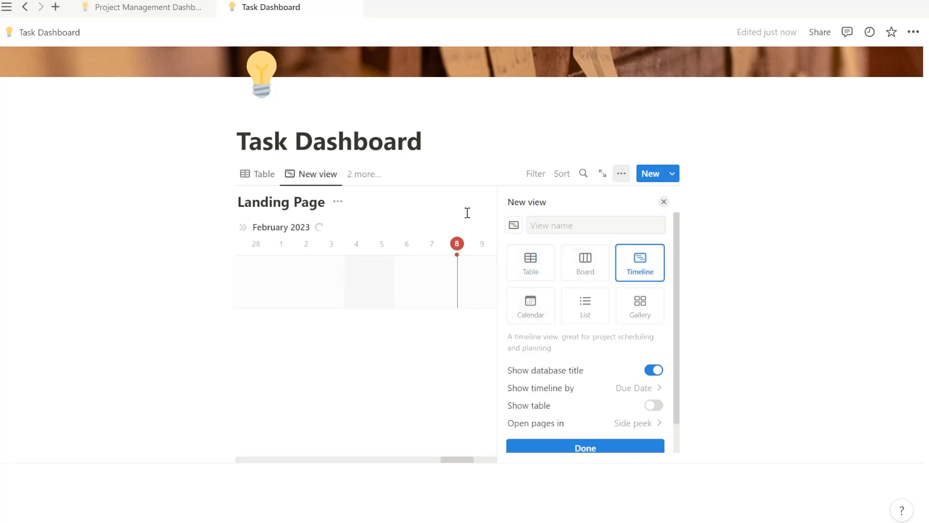
click(467, 213)
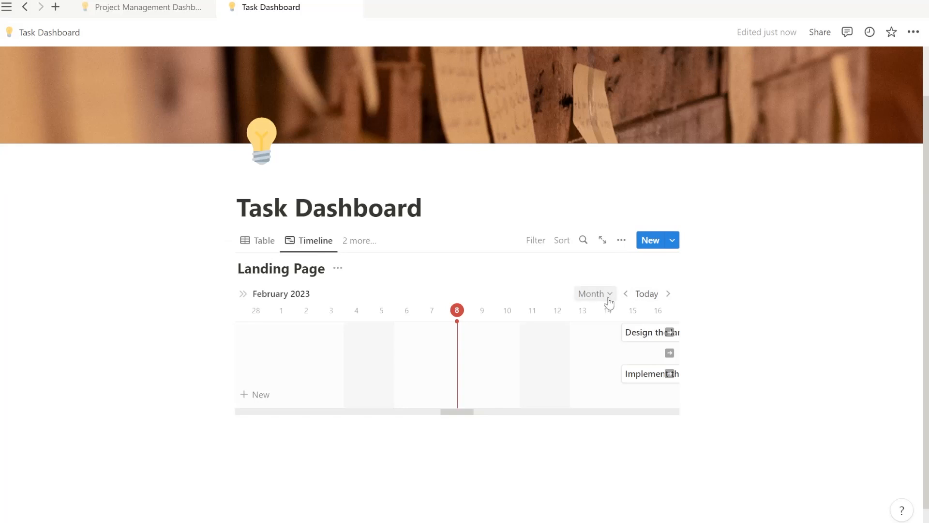
Set the timeline scale to Week after briefly trying Year.
click(611, 300)
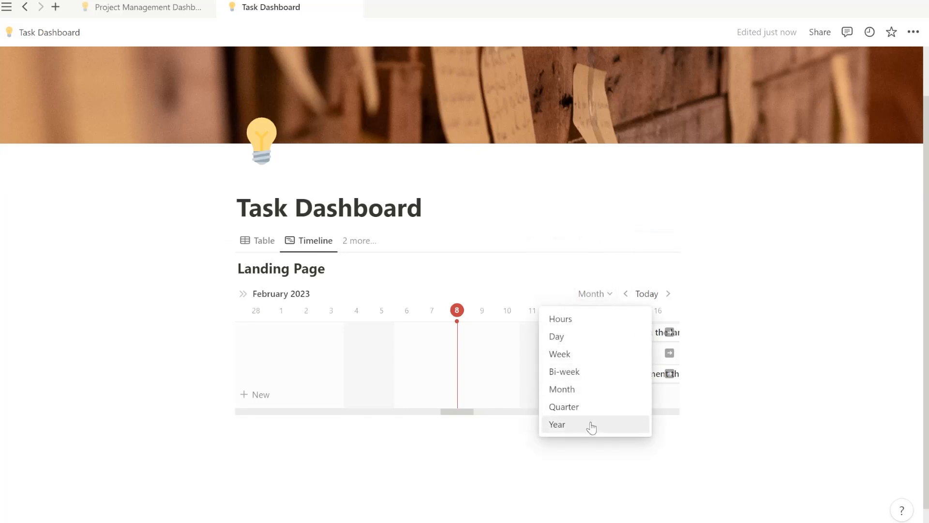
click(591, 424)
click(607, 301)
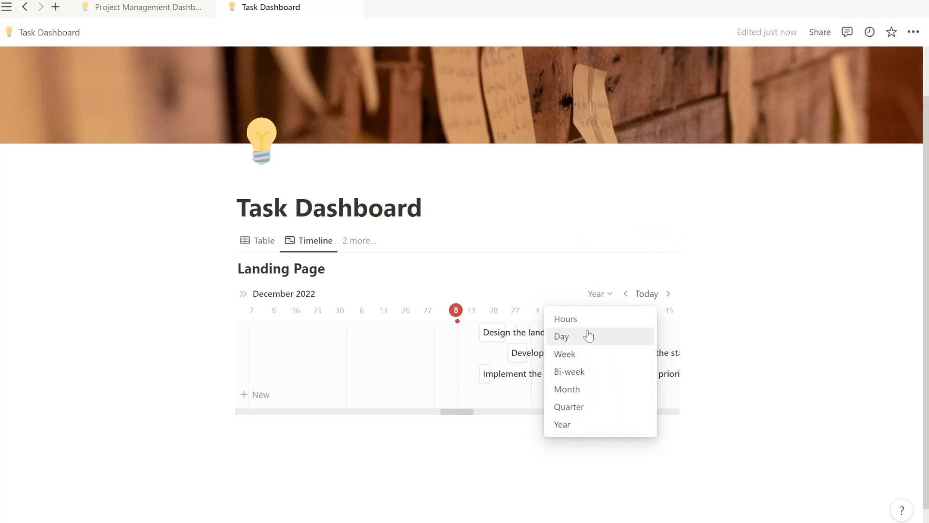
click(608, 300)
click(608, 300)
click(612, 356)
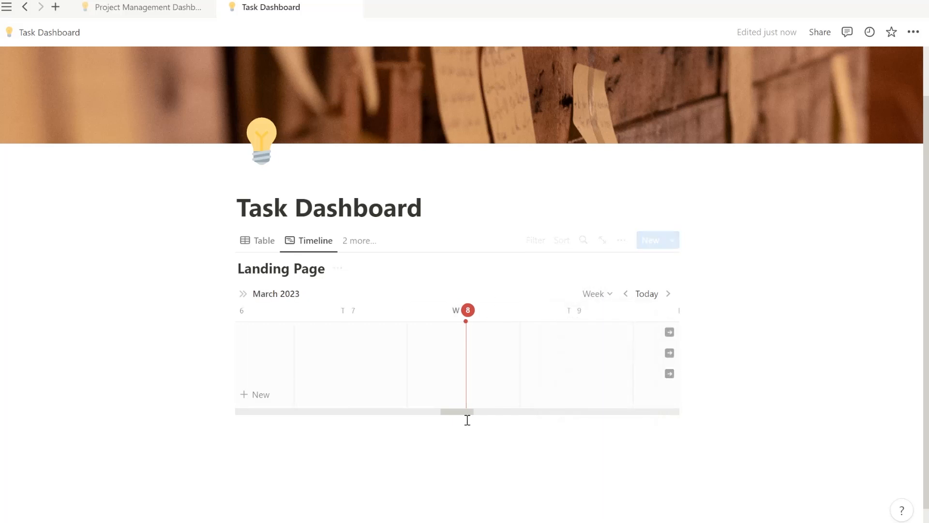
Move the timeline forward to the March 12–15, 2023 week where task bars appear.
click(668, 295)
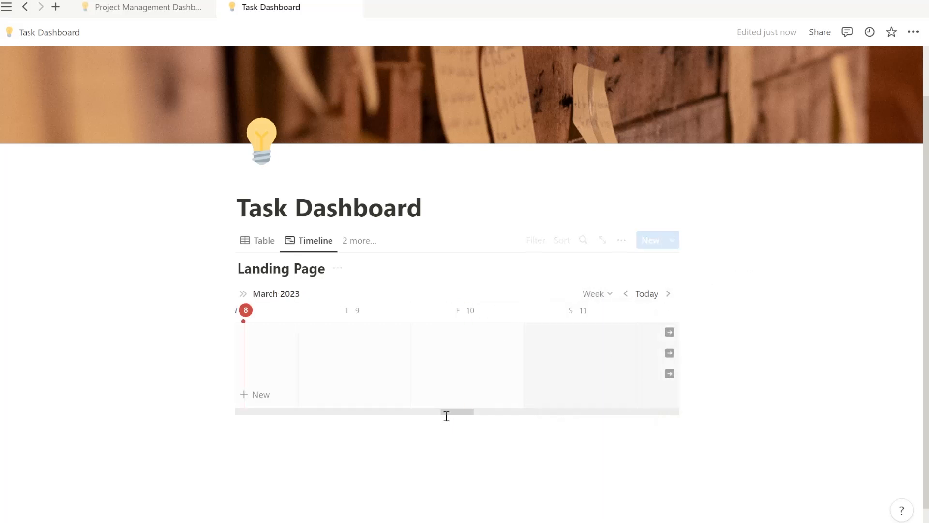
drag(456, 412, 493, 408)
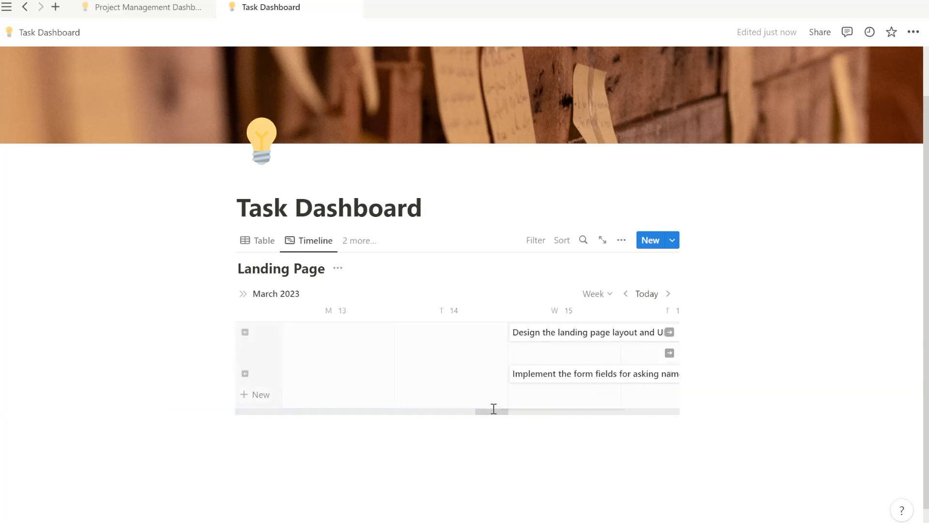
click(621, 240)
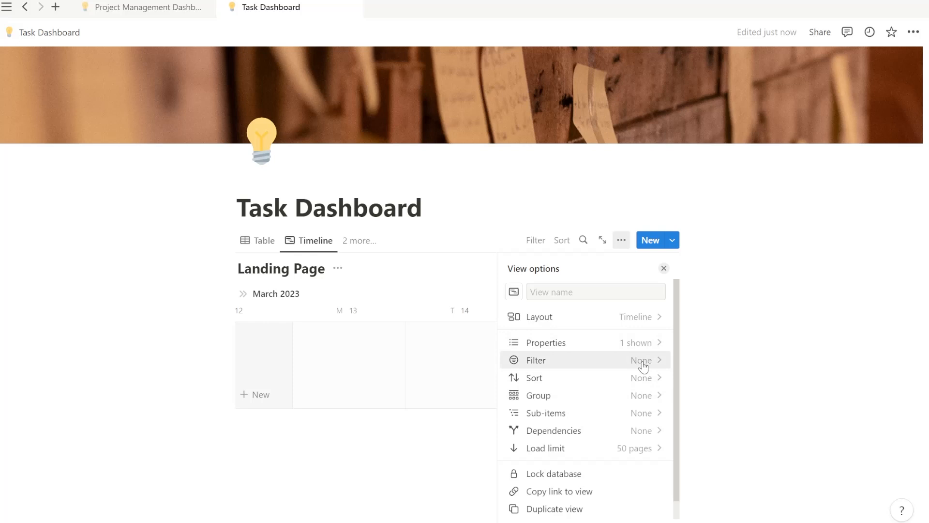
click(439, 276)
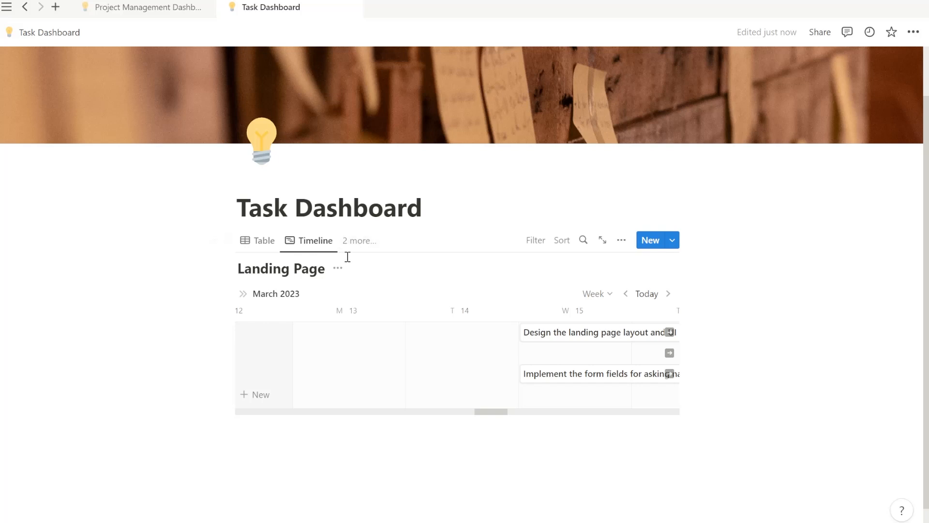
Create a Board-layout view from the views list, with tasks in High, Low, Medium and No Priority columns.
click(363, 247)
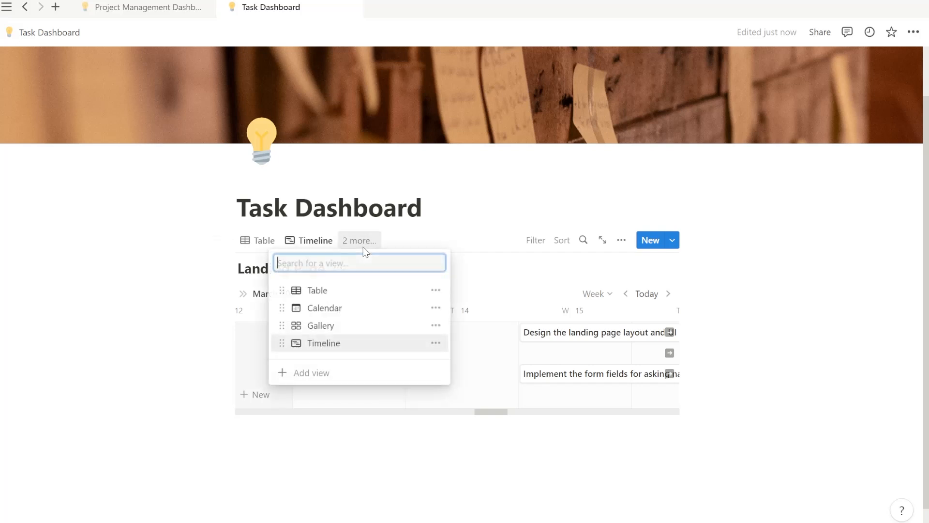
click(490, 272)
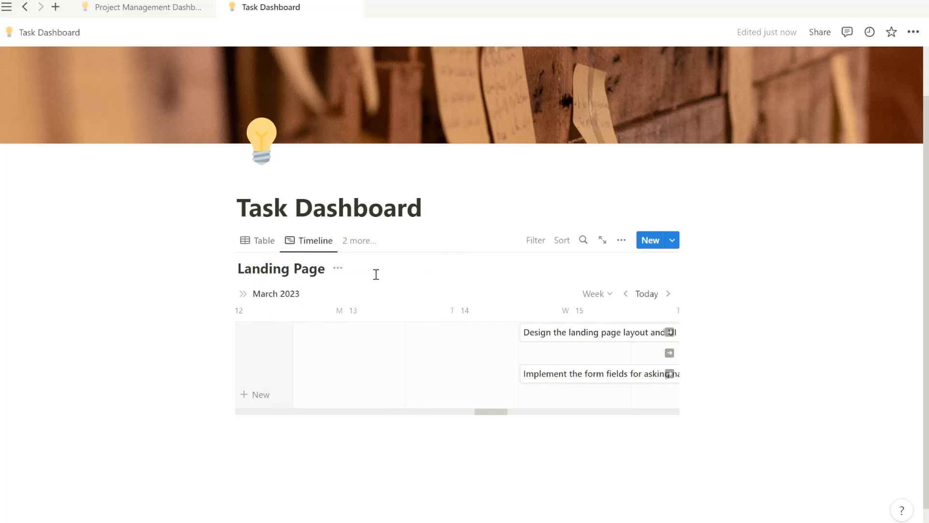
click(356, 240)
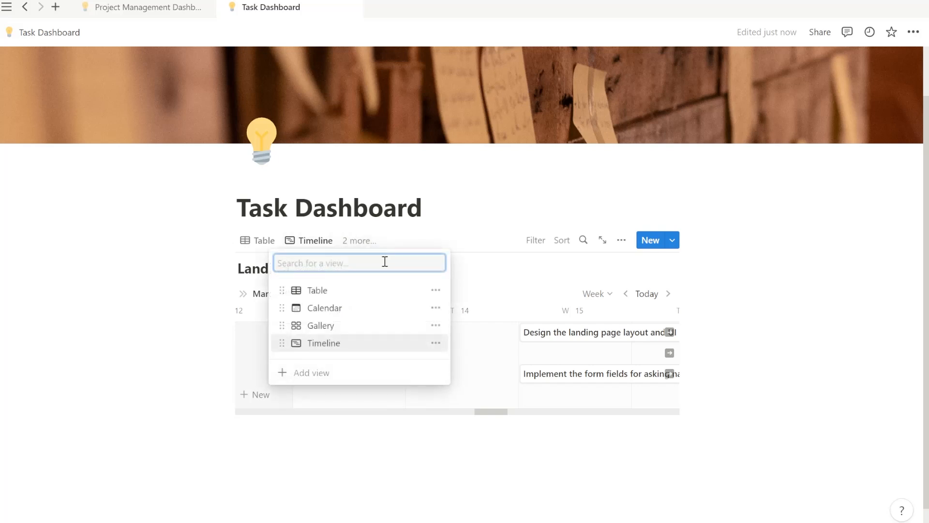
click(311, 372)
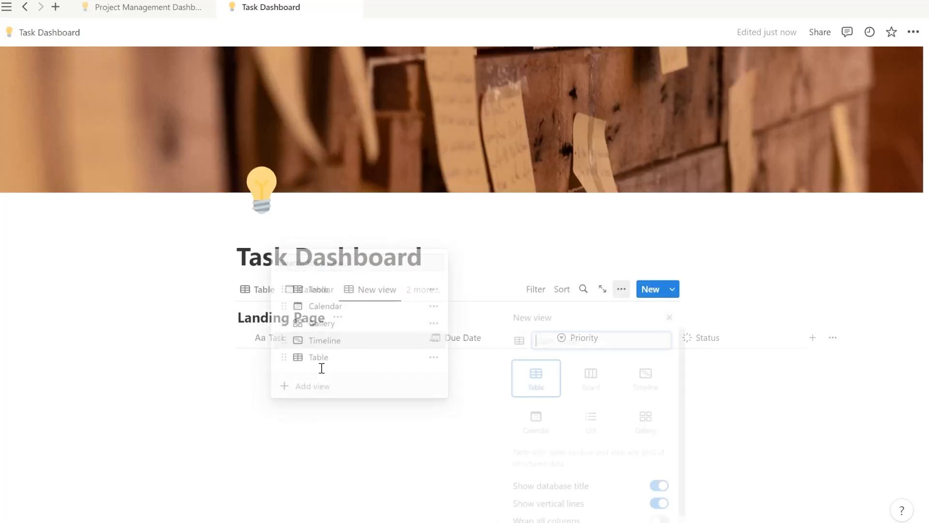
click(593, 373)
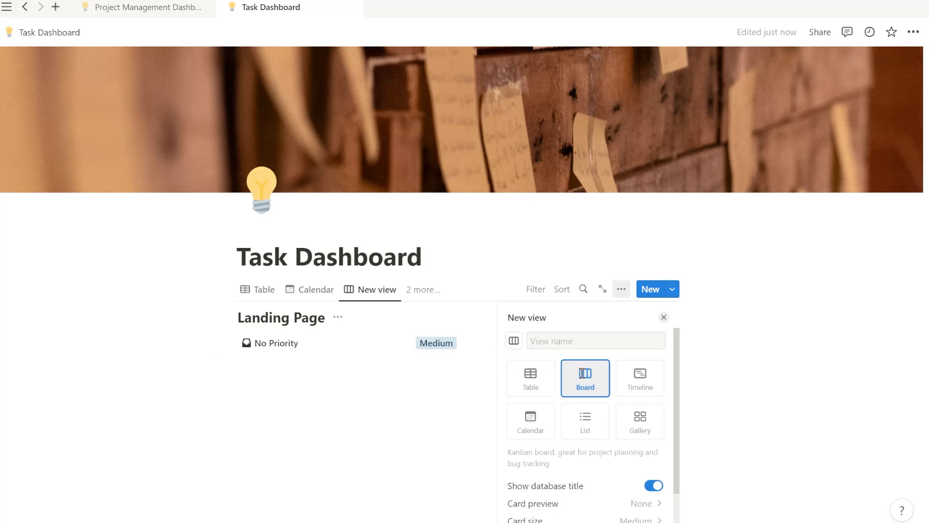
click(469, 318)
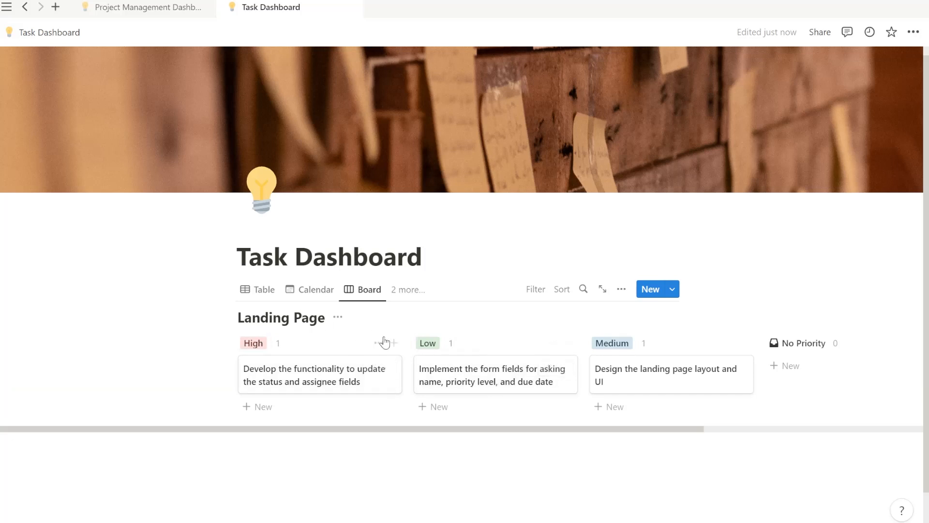
Choose Due Date as the board's sub-group property, producing No Due Date, Next 7 days and Next 30 days rows.
click(620, 295)
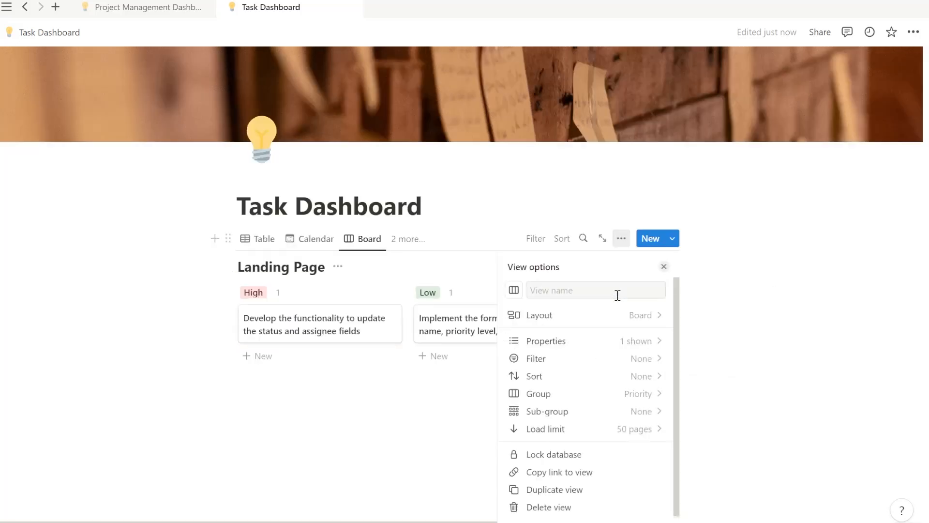
click(647, 418)
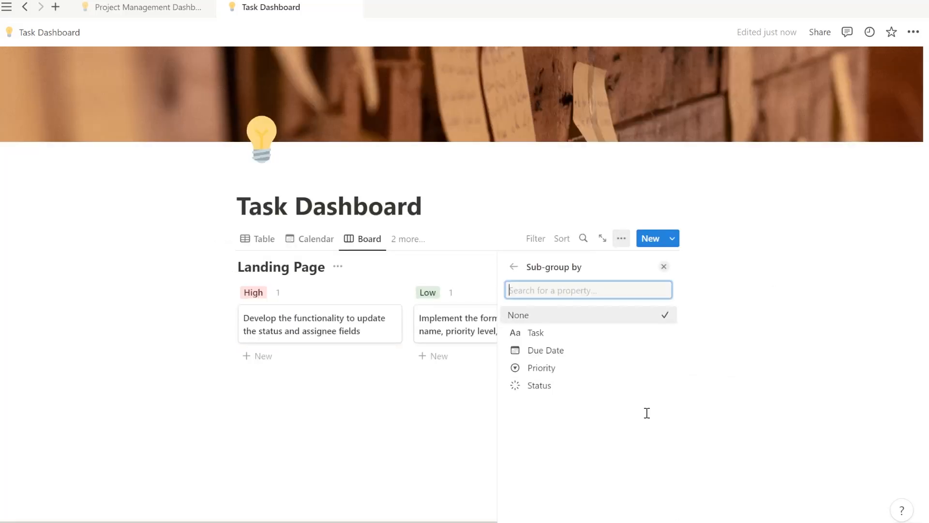
click(547, 349)
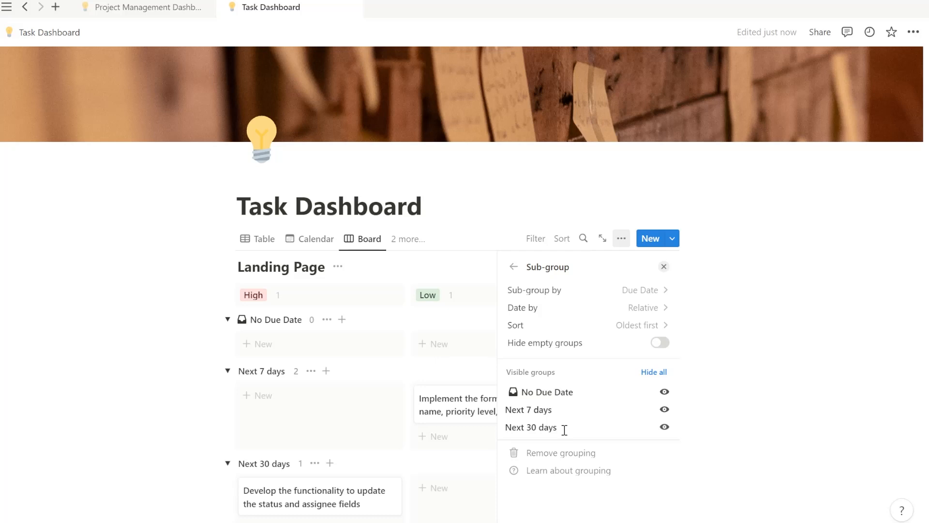
click(445, 270)
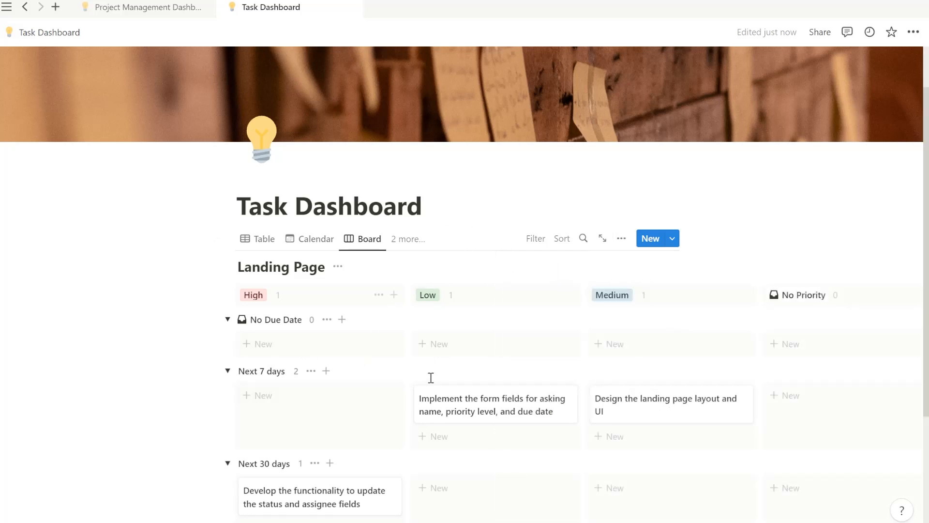
scroll(411, 375, down, 3)
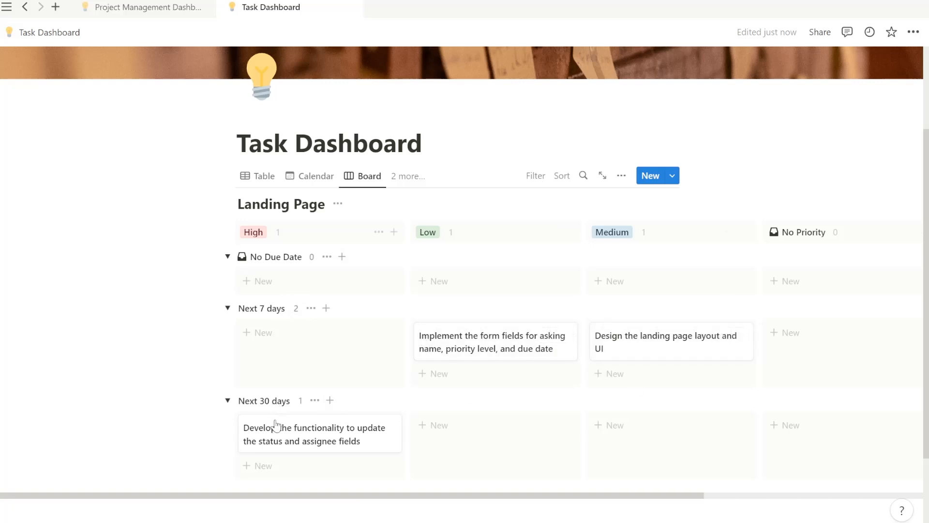
Change the board's date sub-grouping from Relative to Day, giving Mar 15, 2023 and Mar 24, 2023 rows.
click(621, 175)
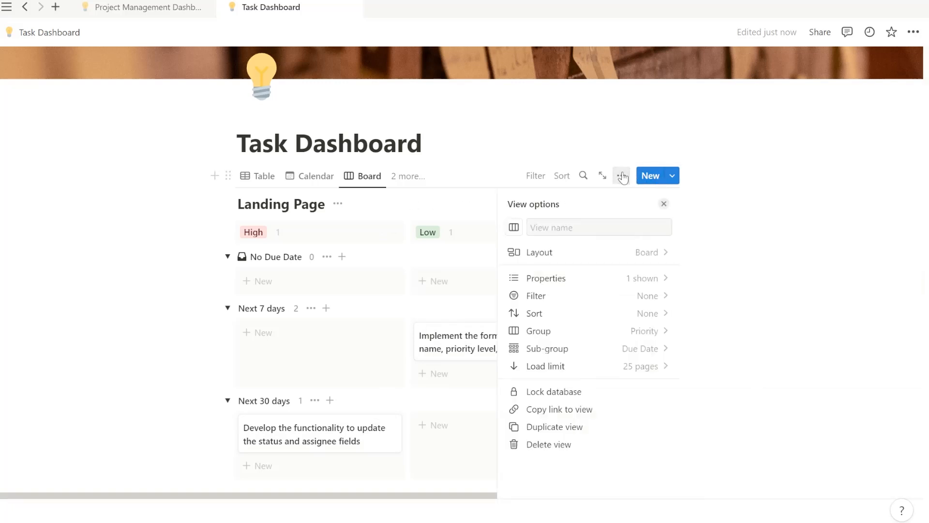
click(641, 348)
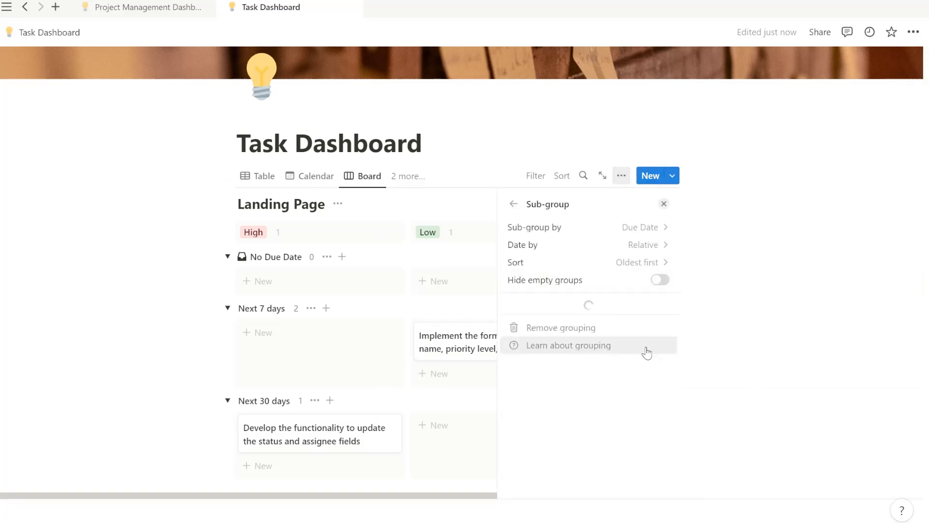
click(651, 242)
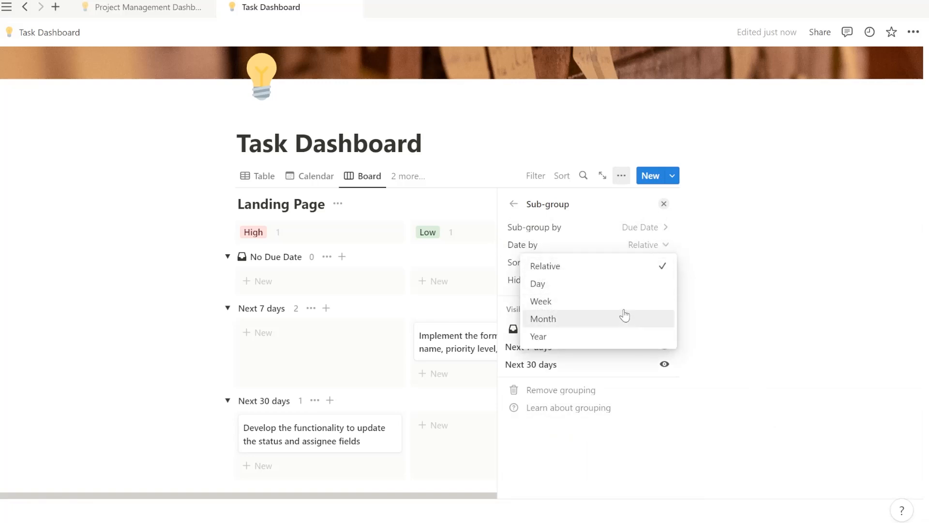
click(614, 284)
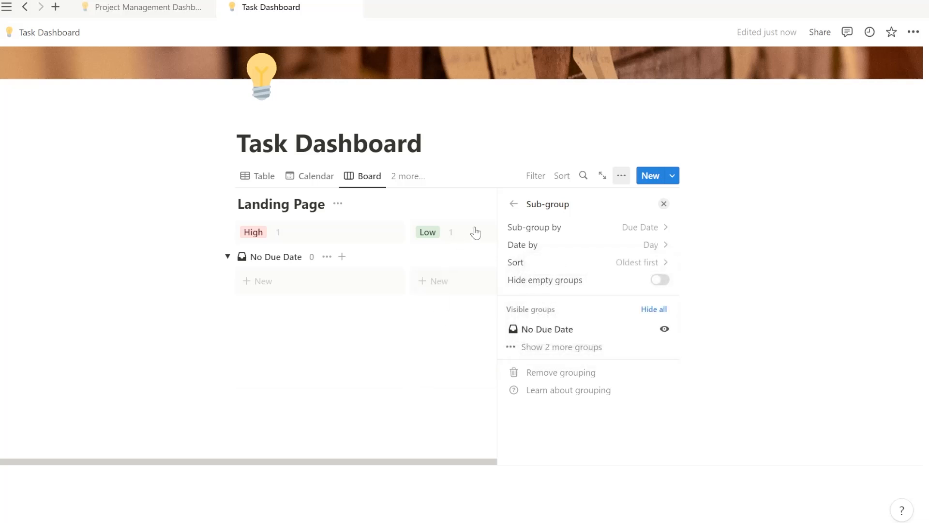
click(481, 202)
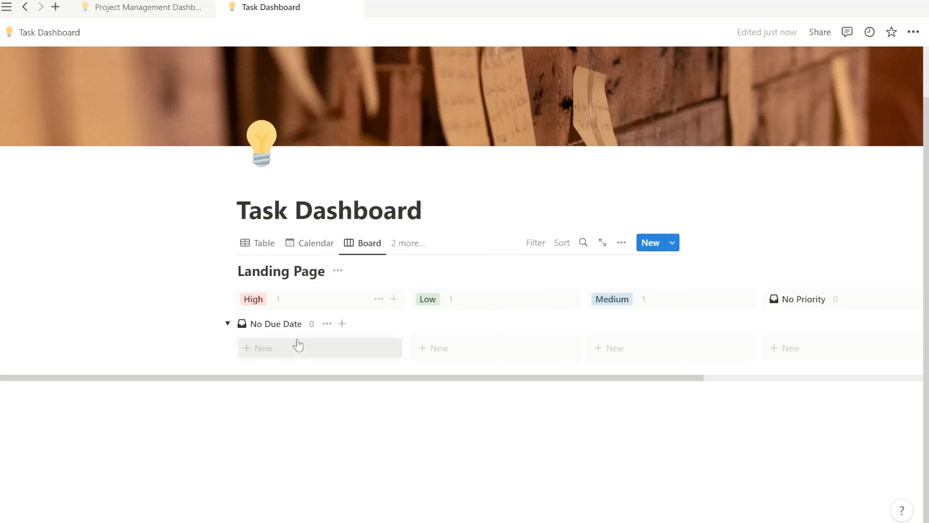
Collapse and re-expand the No Due Date group to review the regrouped board, then reopen View options.
click(228, 324)
click(227, 350)
scroll(488, 269, down, 1)
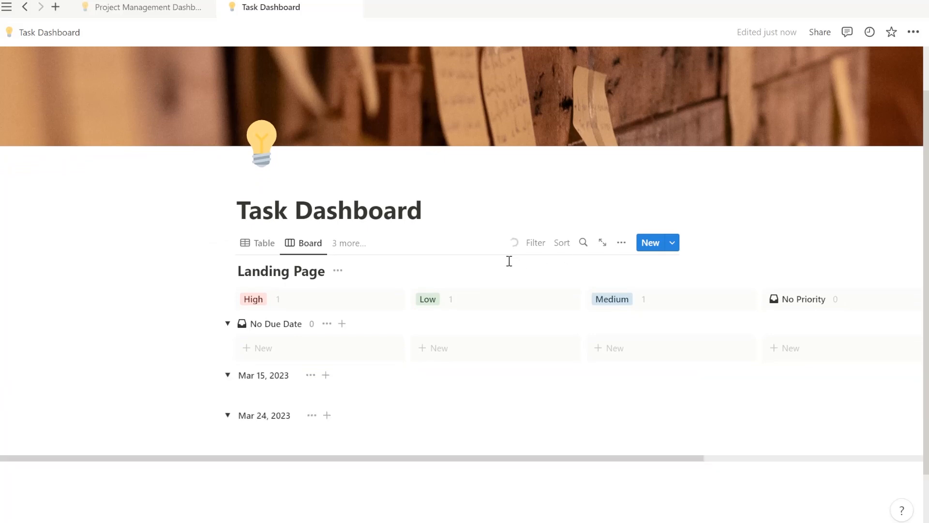
scroll(539, 311, down, 3)
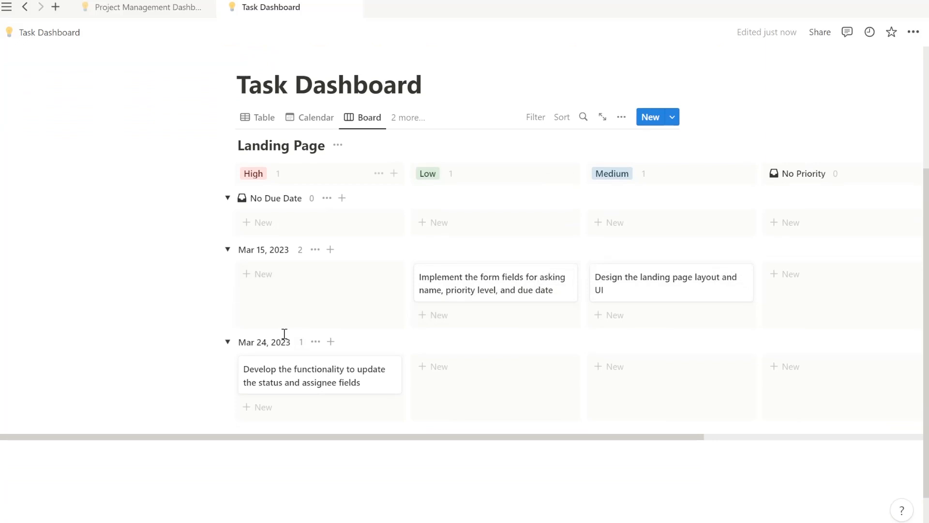
click(621, 117)
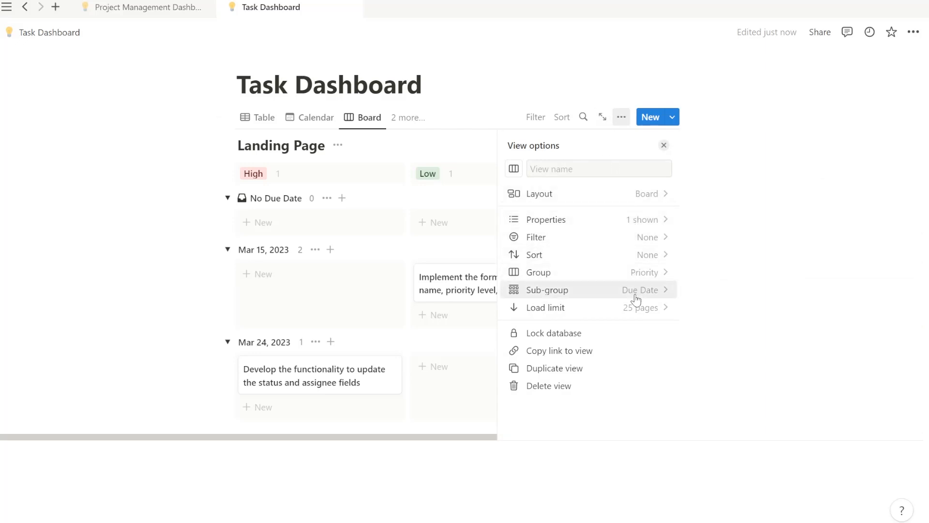
Close View options and return the Landing Page database to its Table view.
click(454, 147)
scroll(539, 145, up, 3)
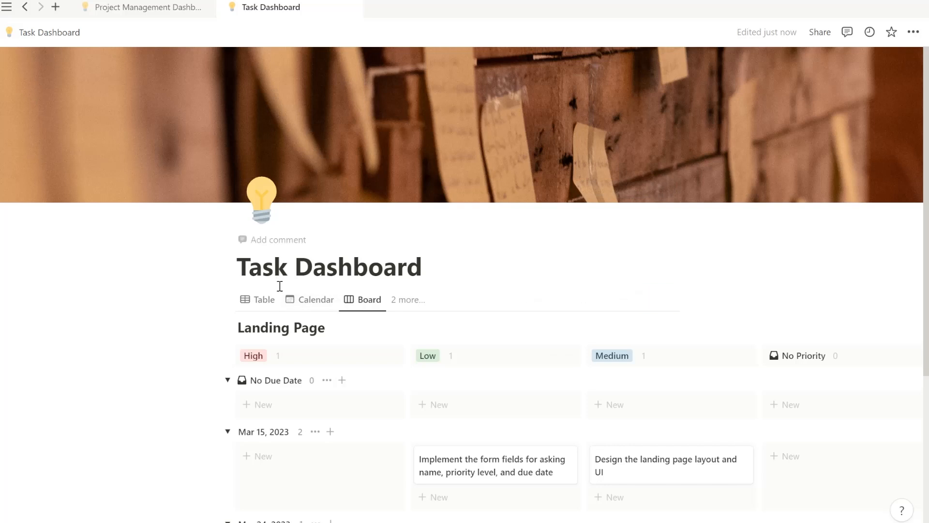
click(259, 304)
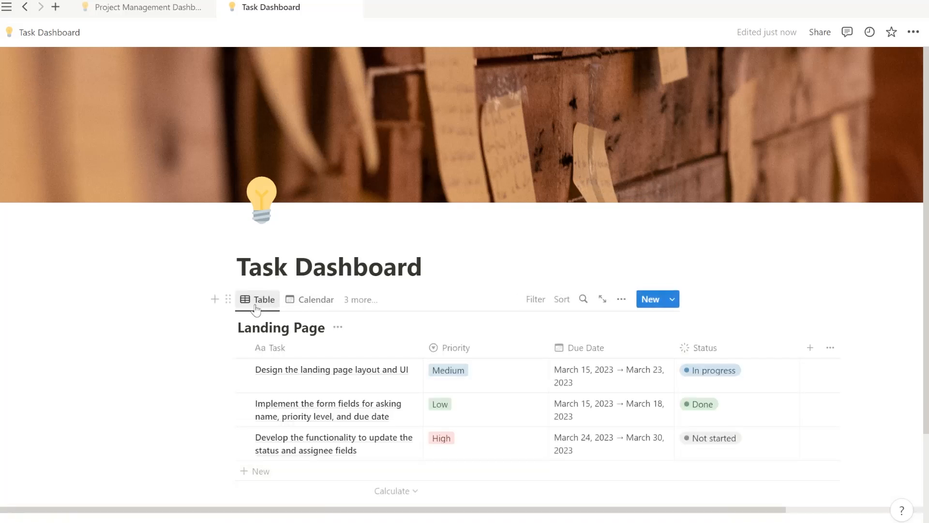
click(360, 300)
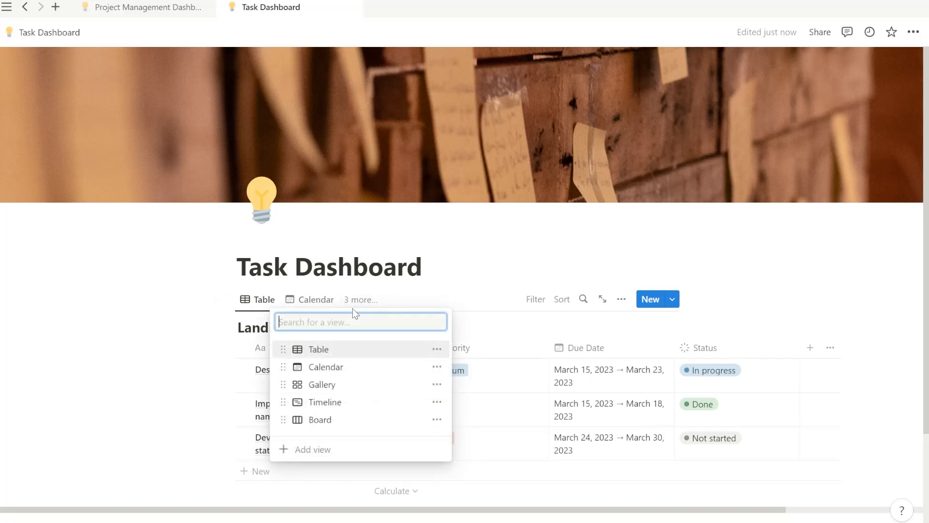
click(479, 293)
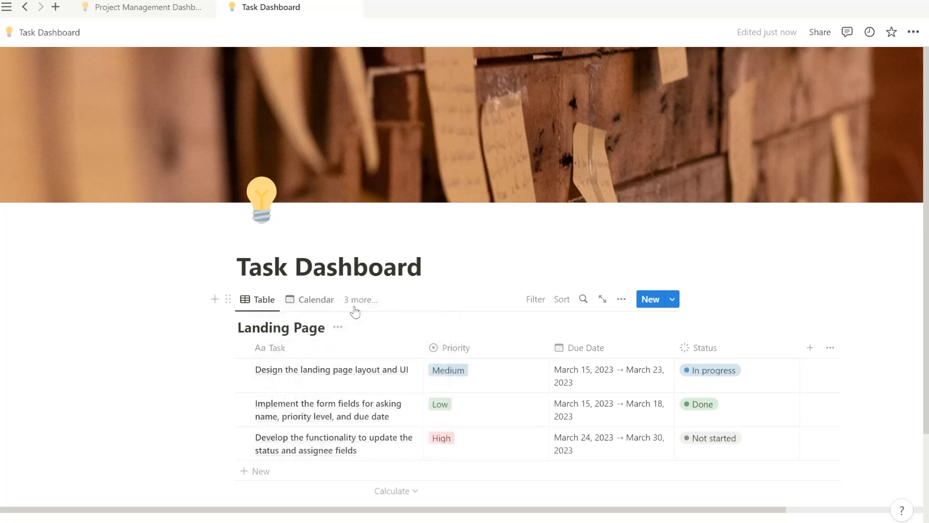